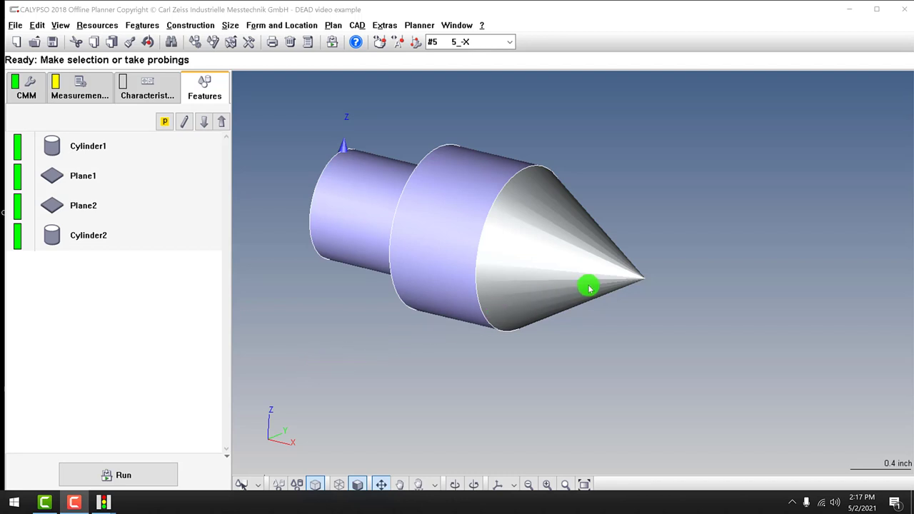
Step: Define Cone1 from the model's cone and switch it to outside measurement
scroll(587, 287, down, 1)
scroll(588, 287, up, 1)
scroll(555, 224, down, 1)
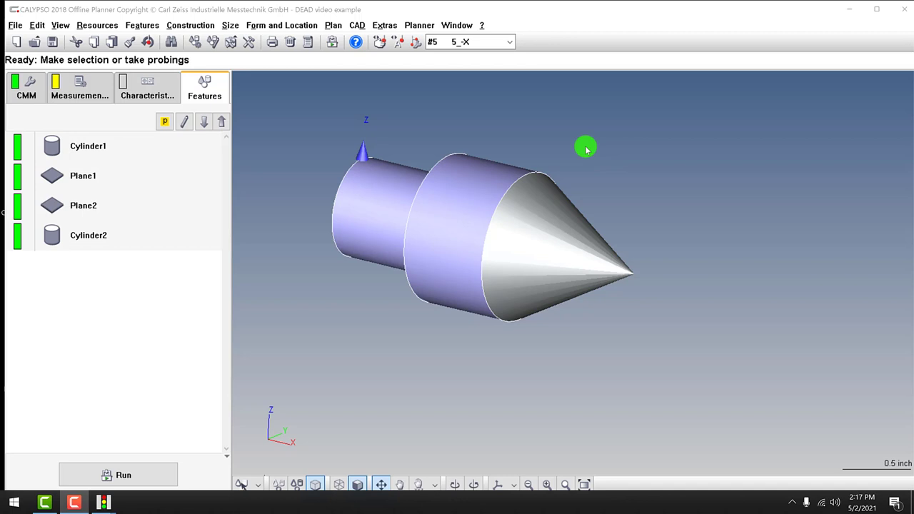
click(258, 485)
click(285, 464)
click(575, 225)
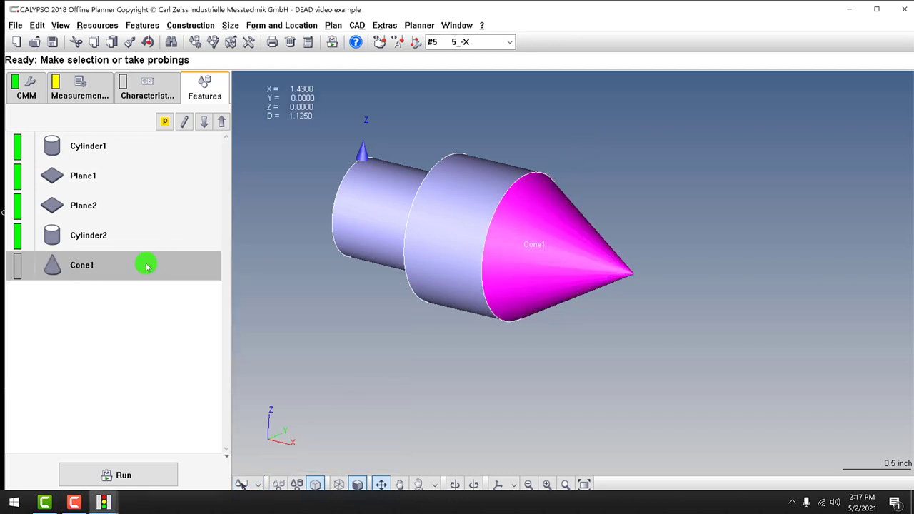
double_click(121, 267)
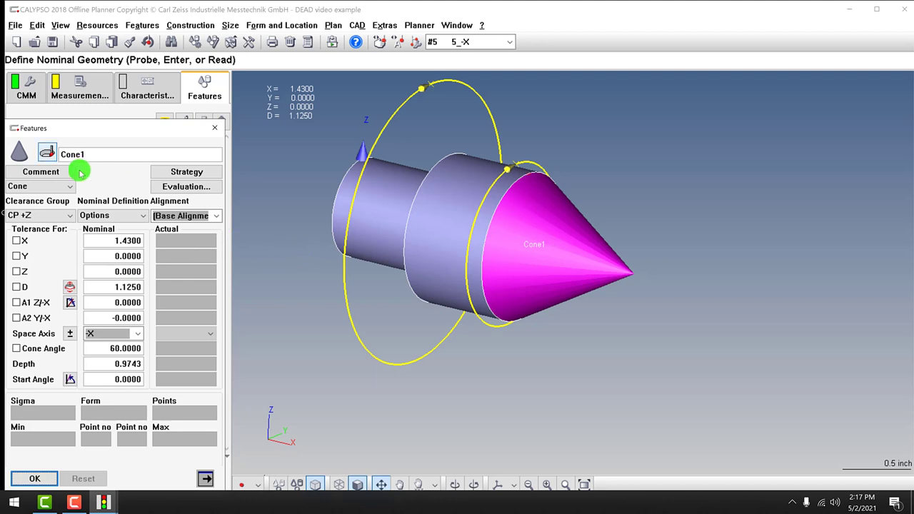
click(45, 155)
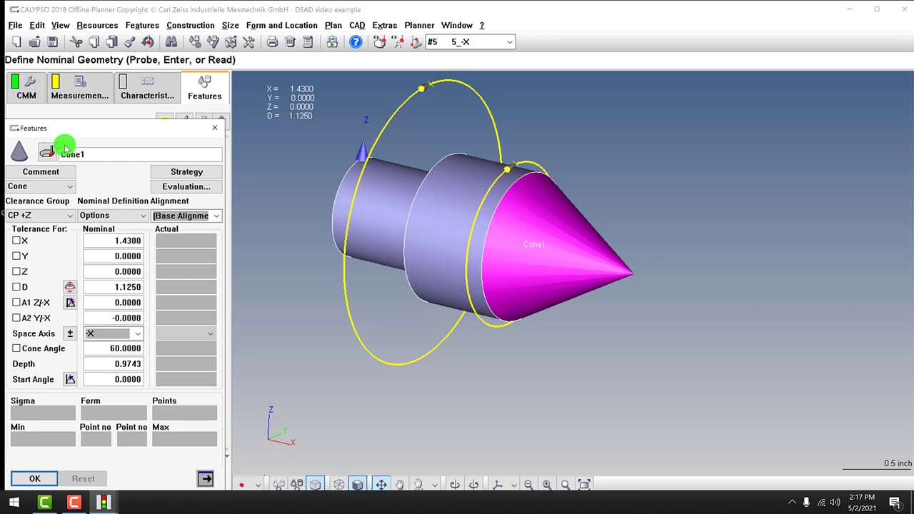
Step: In Cone1's strategy, set the first circle path's start height to -0.5
click(187, 171)
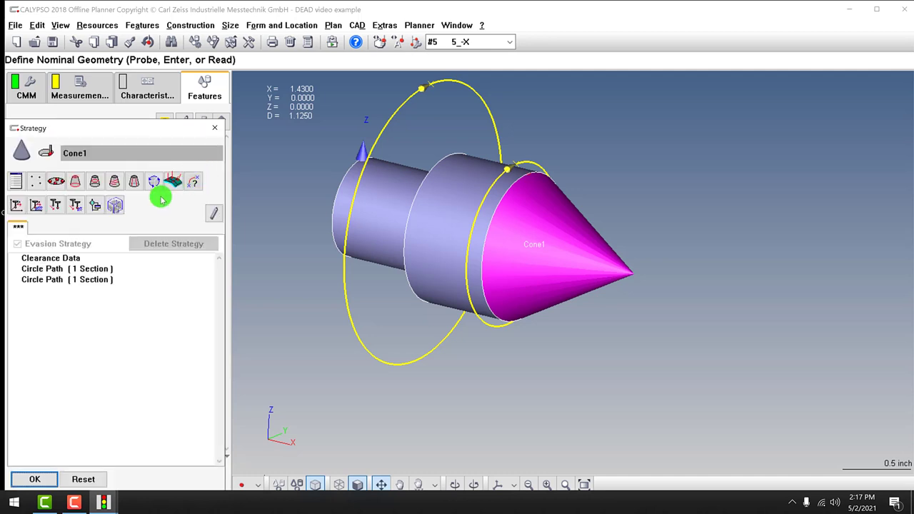
double_click(57, 268)
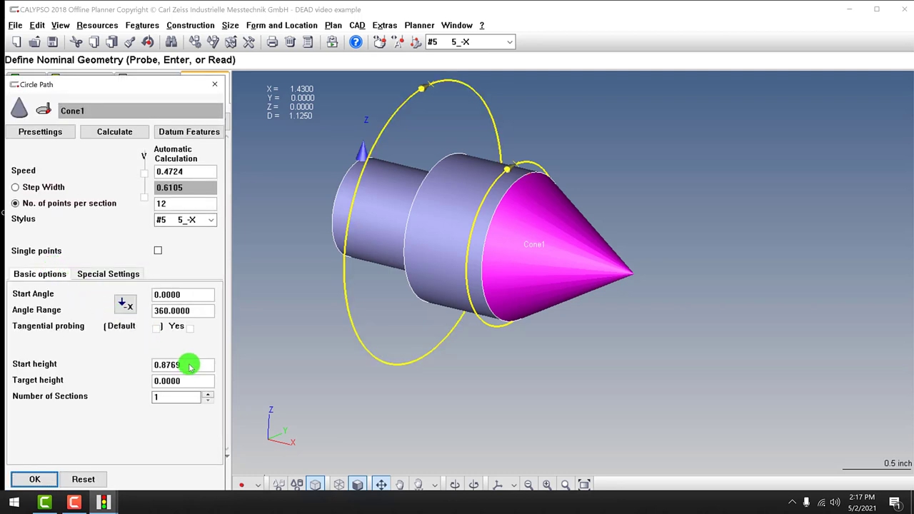
drag(187, 364, 102, 357)
text(-)
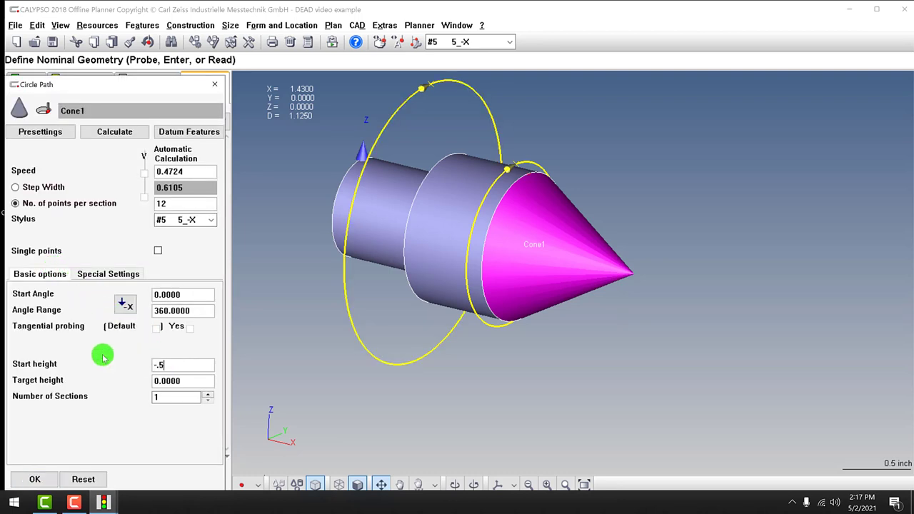
text(.5)
click(34, 479)
Step: Set the second circle path's start height to -0.125
click(65, 279)
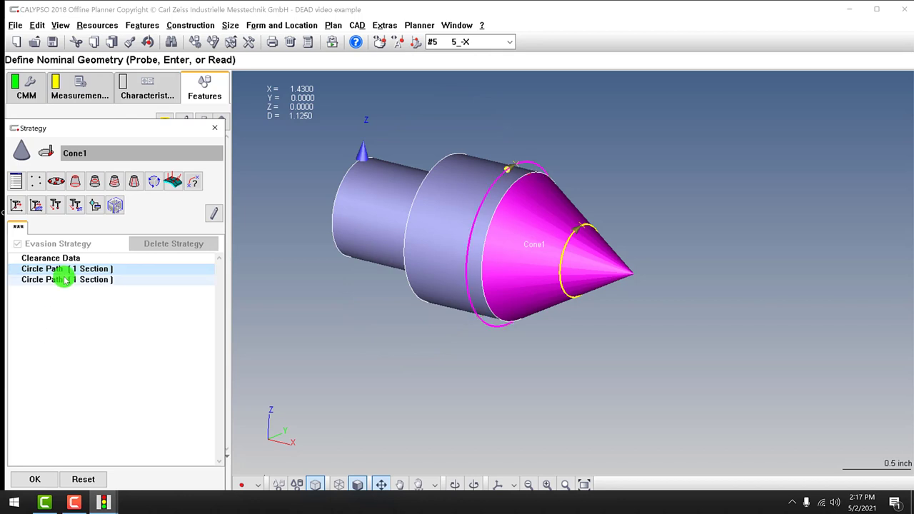
double_click(64, 279)
drag(187, 364, 6, 347)
text(-.125)
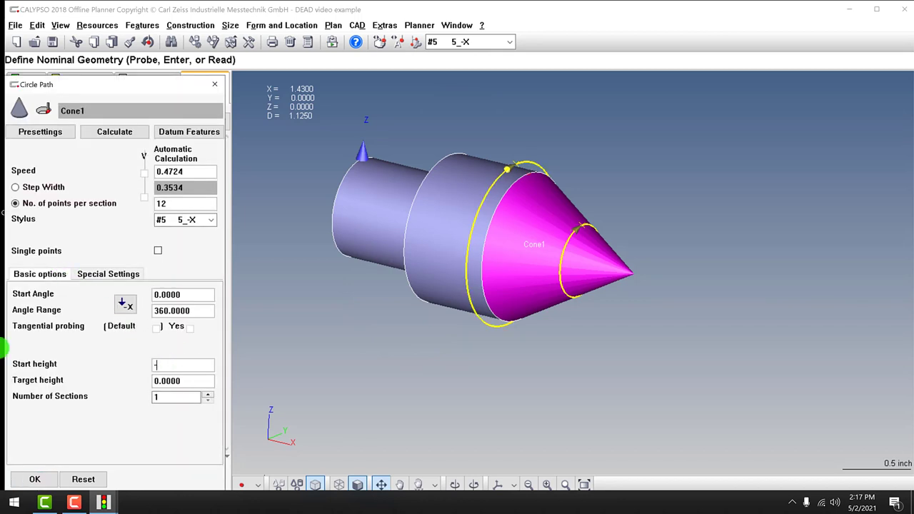
click(36, 479)
click(40, 479)
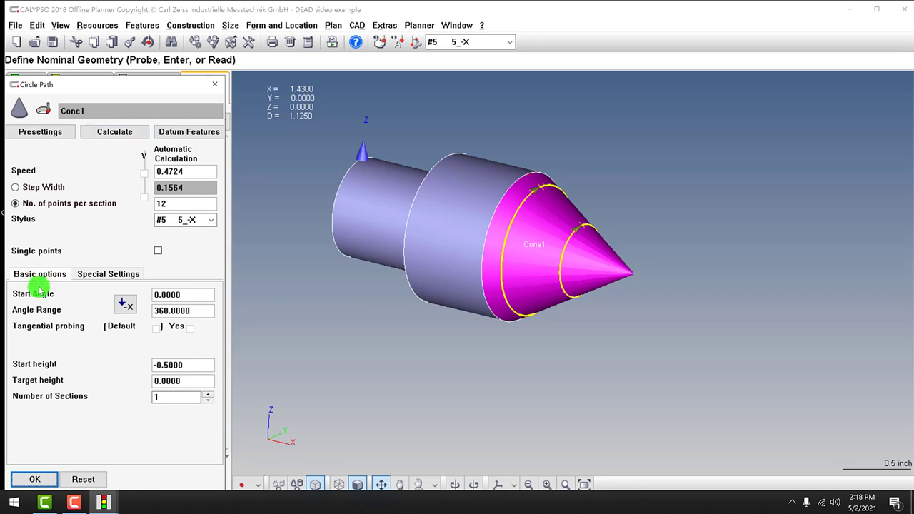
Step: Close the strategy, set Cone1's clearance group to CP +X, and confirm the definition
click(33, 481)
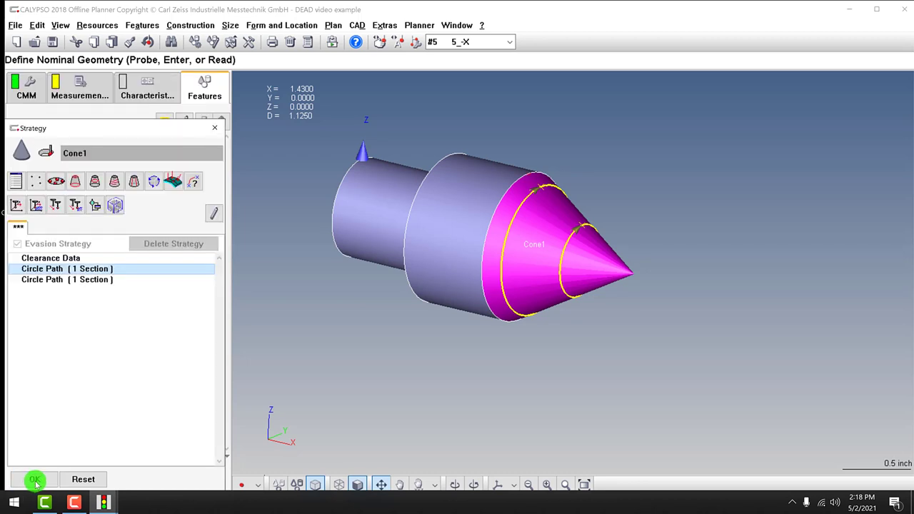
click(34, 481)
click(35, 216)
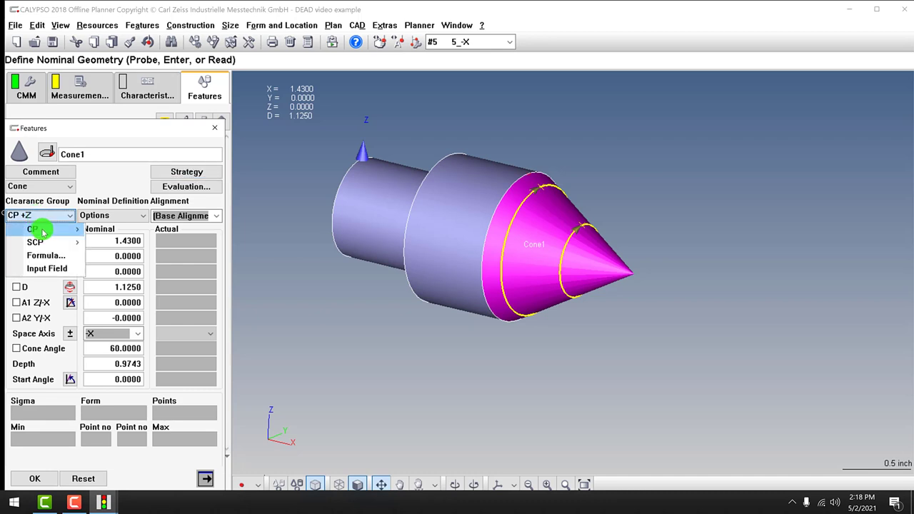
mouse_move(54, 230)
click(129, 282)
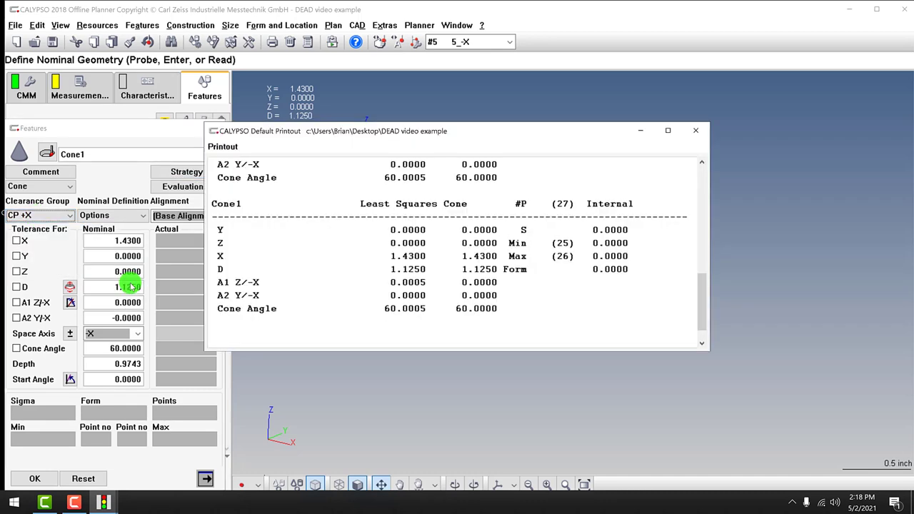
click(640, 132)
click(38, 478)
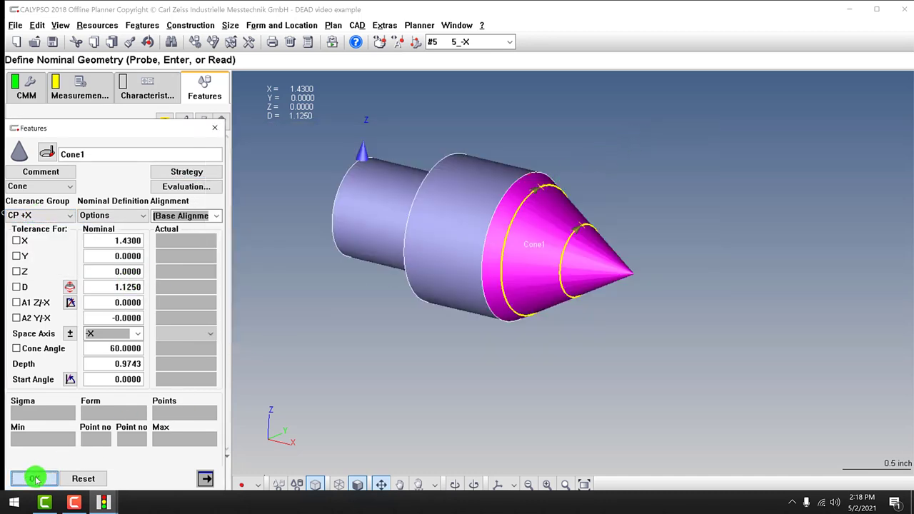
double_click(83, 265)
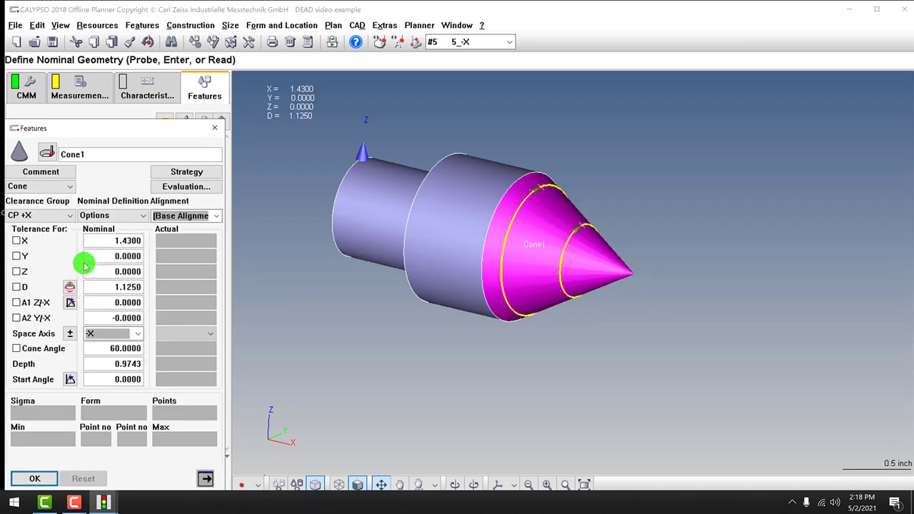
Step: Run Cone1 with Execute Now! in the measurement plan simulation, then close the simulation
click(35, 479)
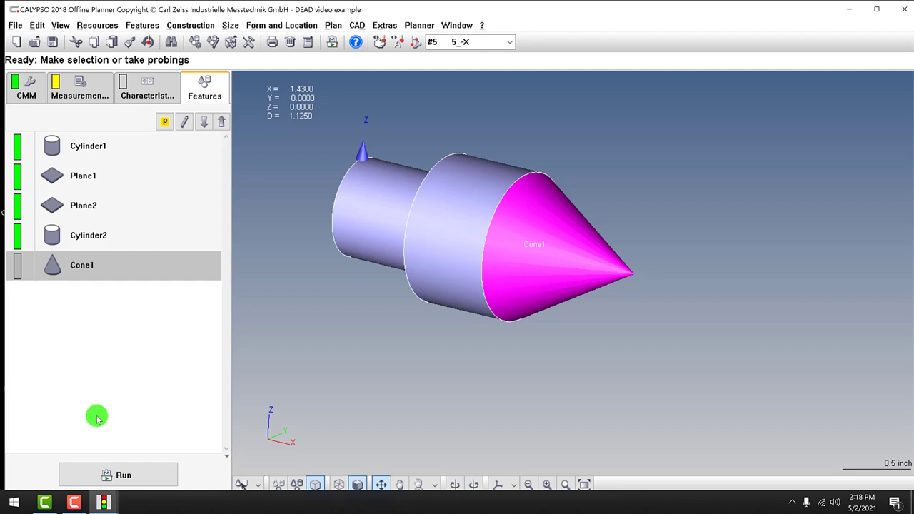
click(419, 25)
click(421, 56)
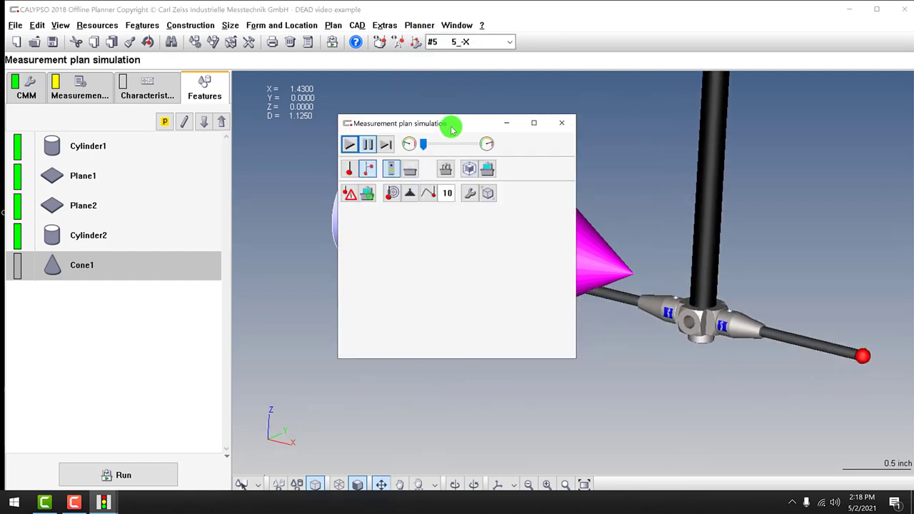
drag(451, 127, 158, 279)
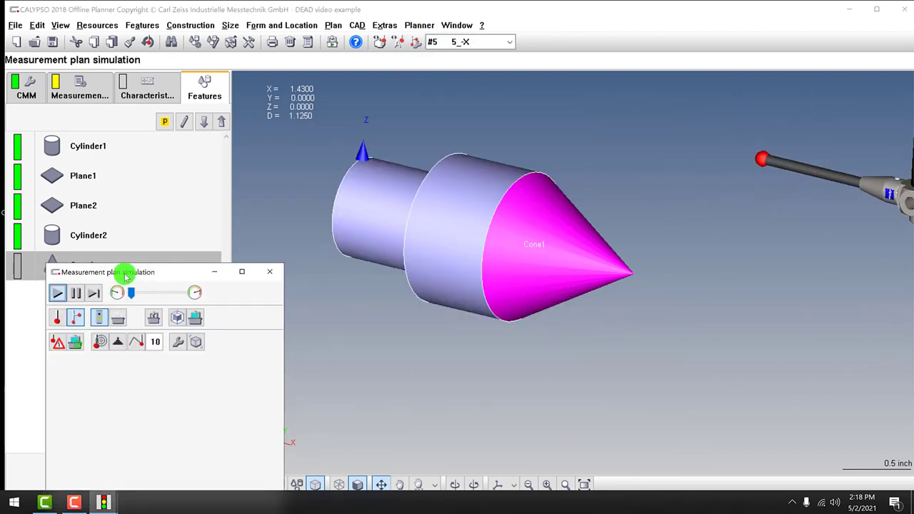
right_click(26, 278)
click(64, 482)
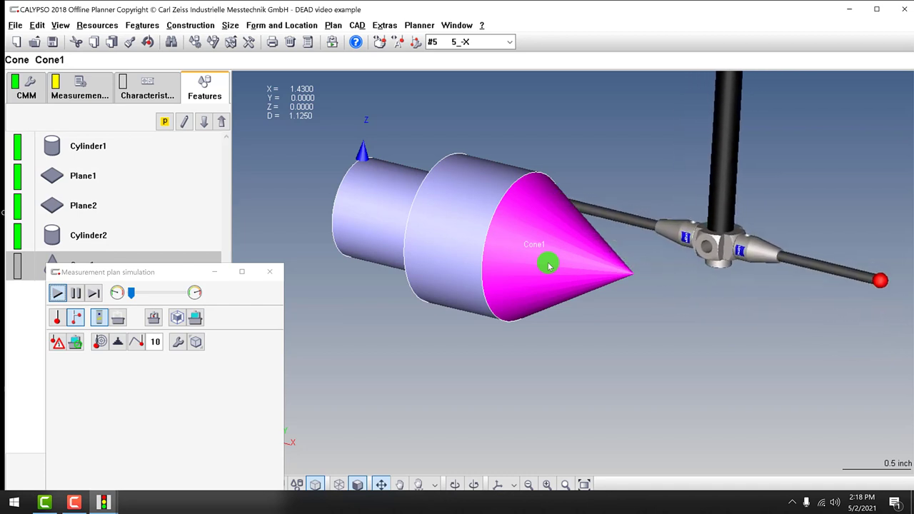
click(269, 271)
double_click(84, 271)
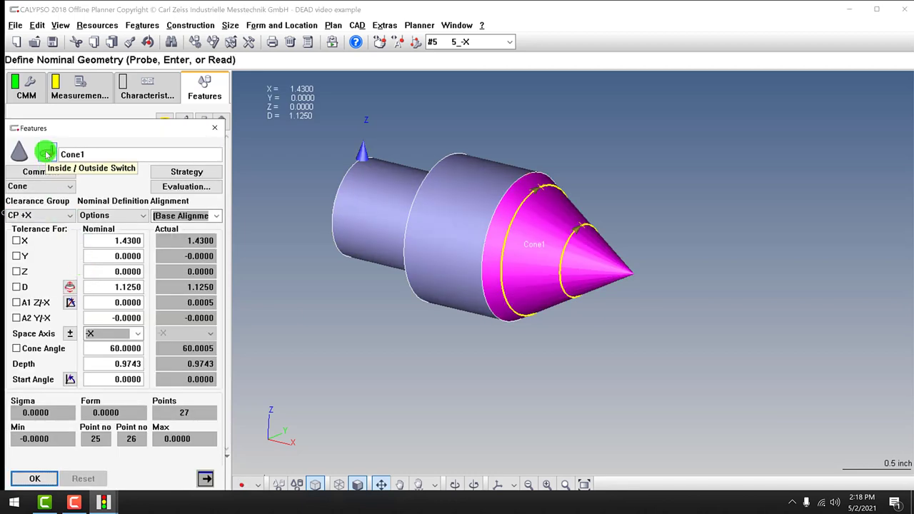
click(46, 155)
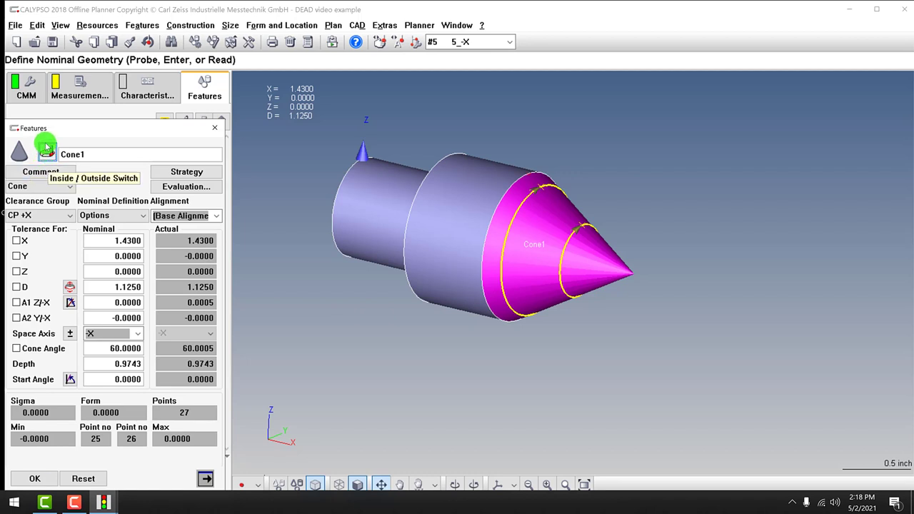
click(48, 153)
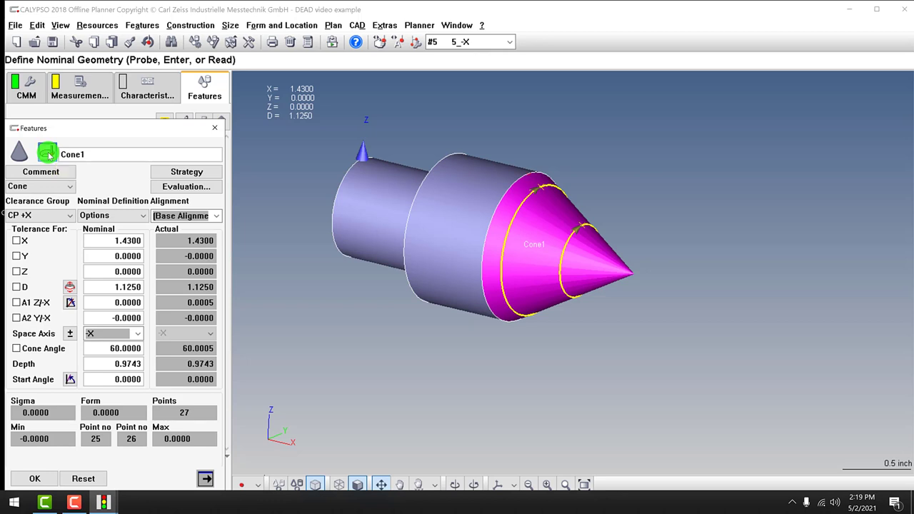
click(50, 151)
click(51, 154)
click(48, 154)
click(37, 479)
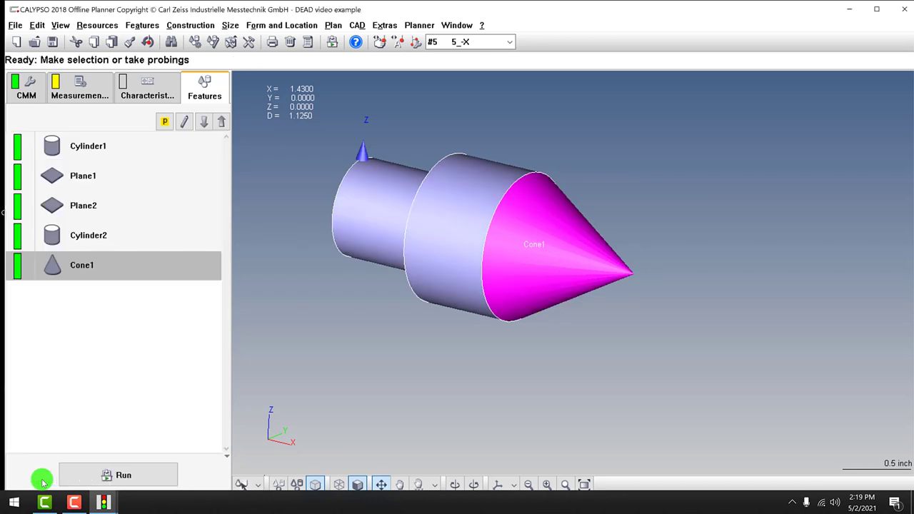
Step: Simulate Cone1 again with Execute Now! so it turns green, then close the simulation
click(419, 25)
click(421, 55)
drag(438, 119, 92, 299)
right_click(56, 267)
click(57, 266)
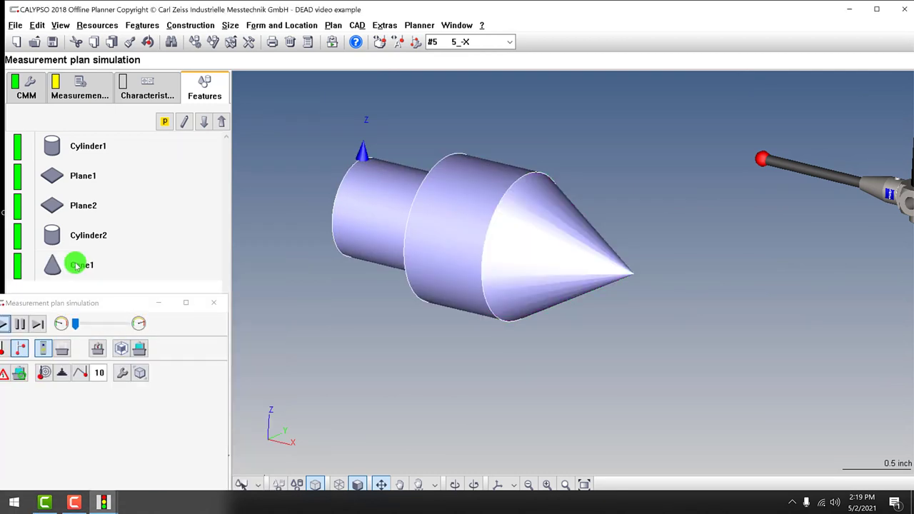
right_click(74, 262)
right_click(71, 263)
click(145, 481)
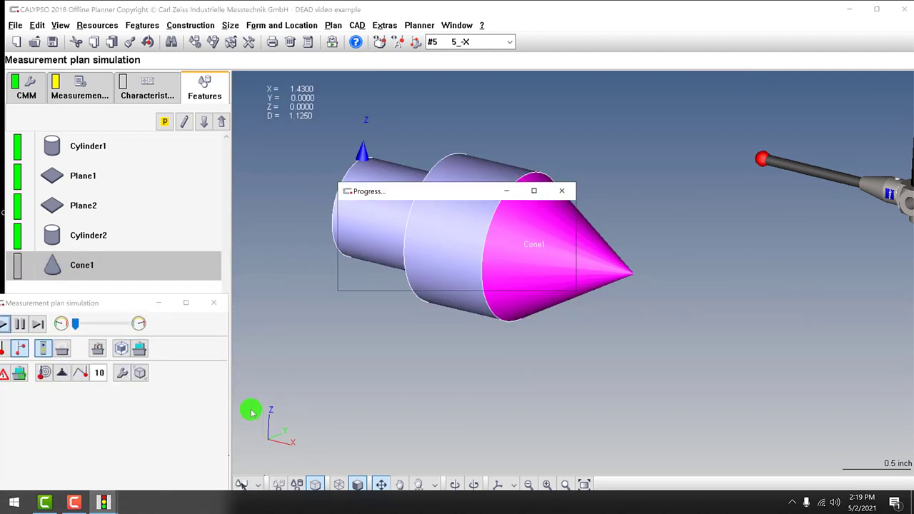
scroll(578, 202, up, 2)
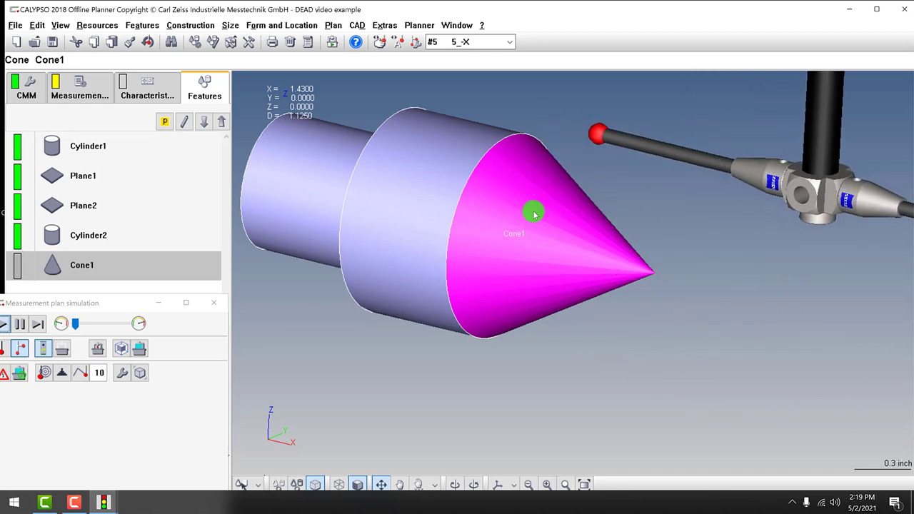
click(211, 307)
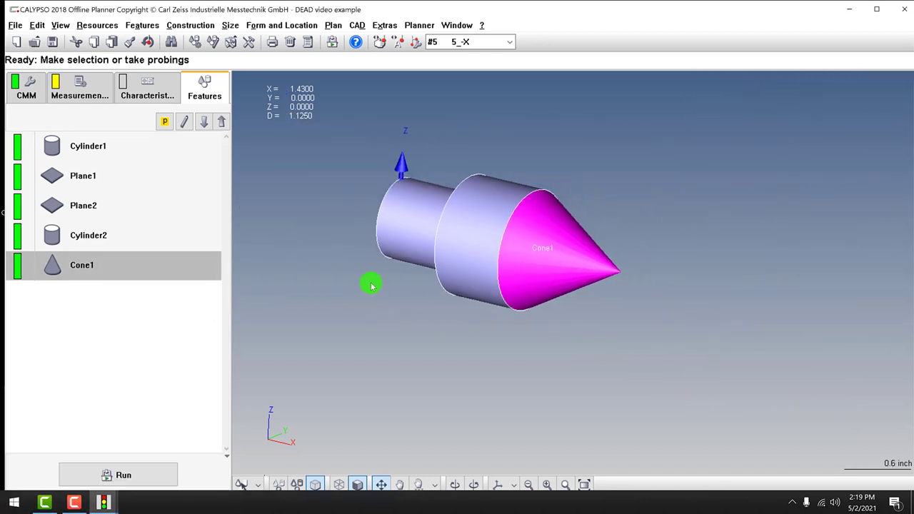
scroll(503, 260, up, 5)
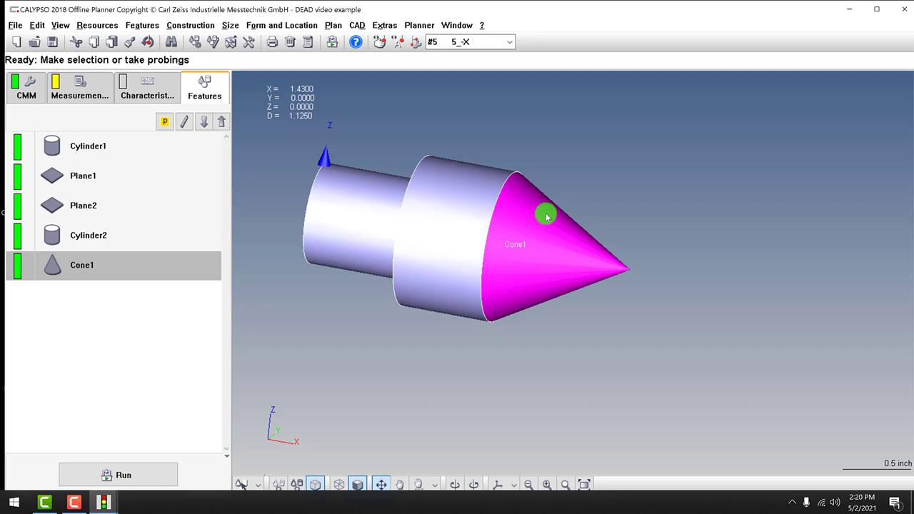
Step: Create Intersection1 with Cone1 as Feature 1 and Cylinder2 as Feature 2
click(185, 27)
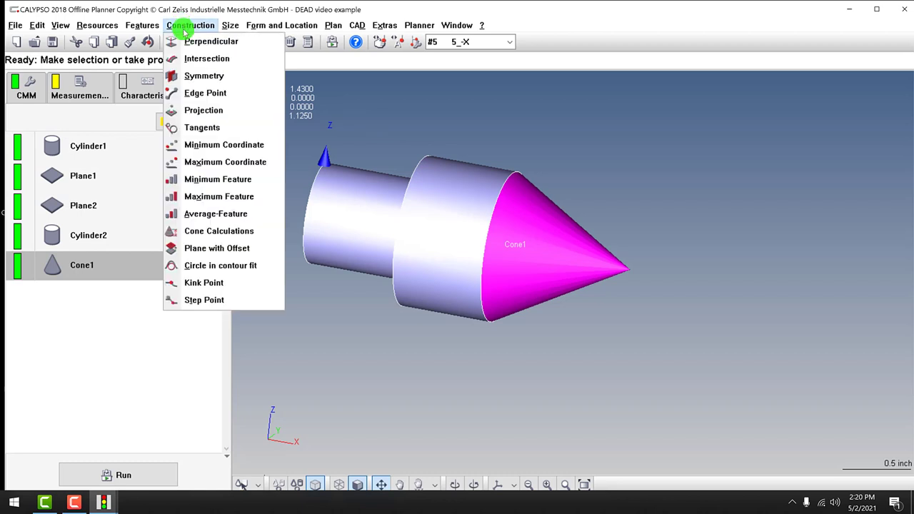
click(188, 59)
double_click(106, 296)
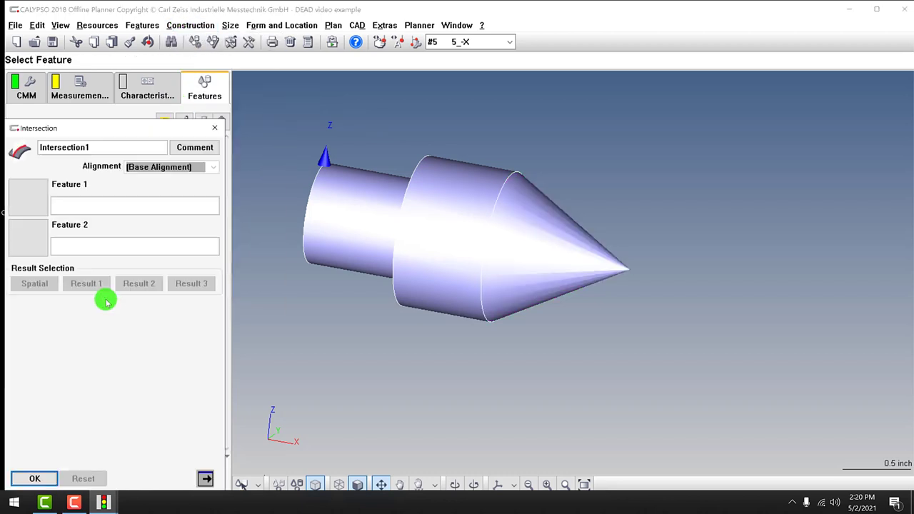
click(28, 198)
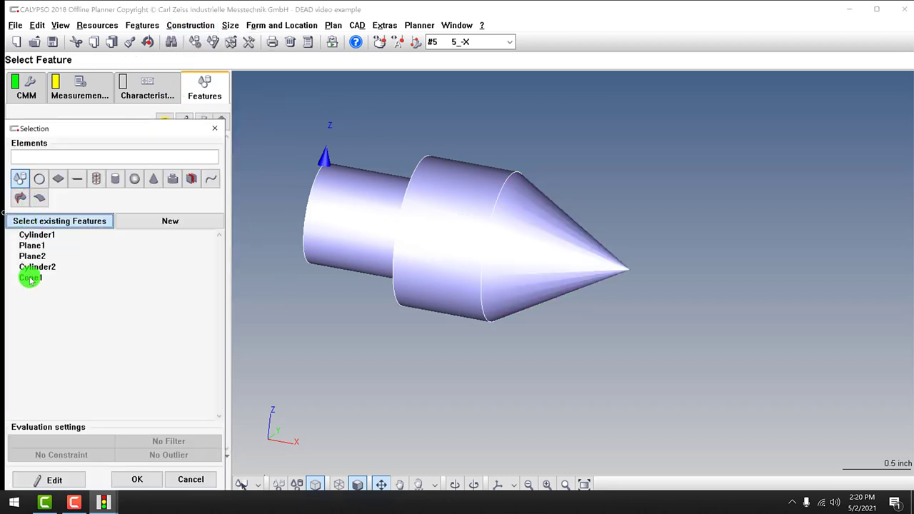
click(30, 278)
click(117, 479)
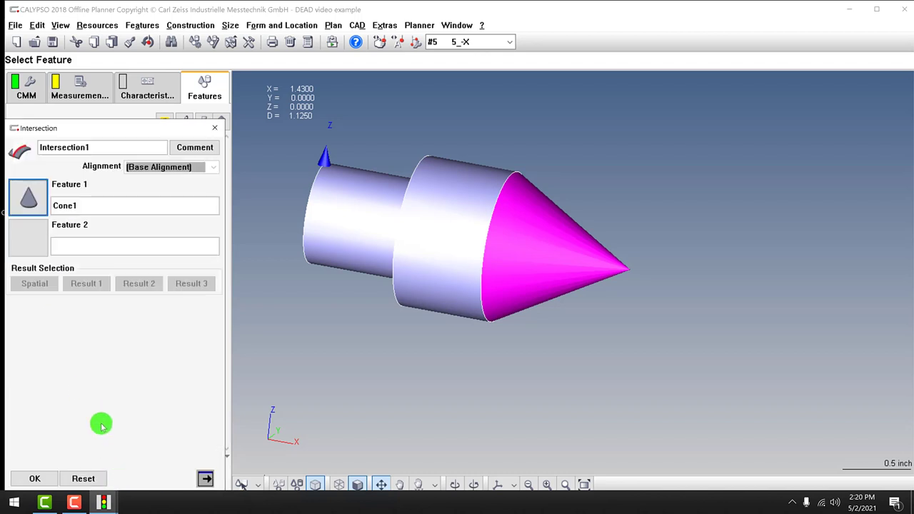
click(30, 246)
click(42, 267)
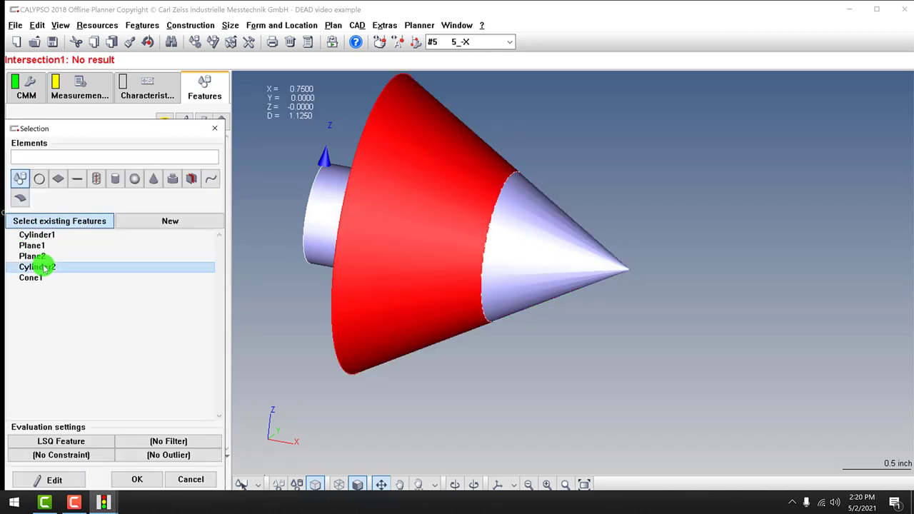
click(135, 479)
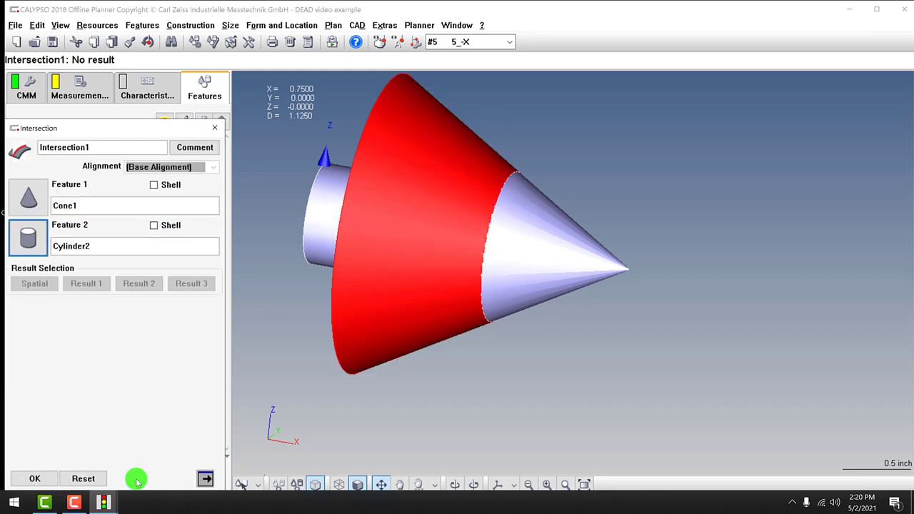
Step: Mark both Cone1 and Cylinder2 as shells and confirm Intersection1
click(154, 186)
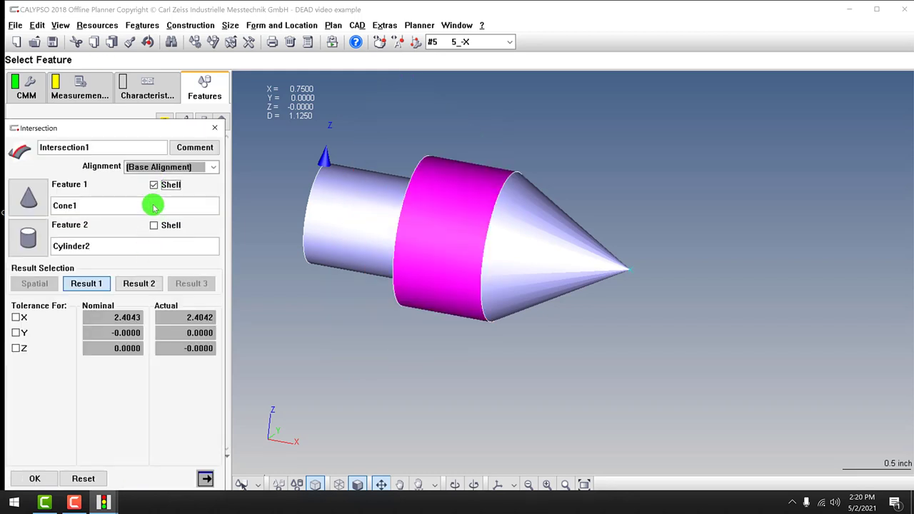
click(153, 226)
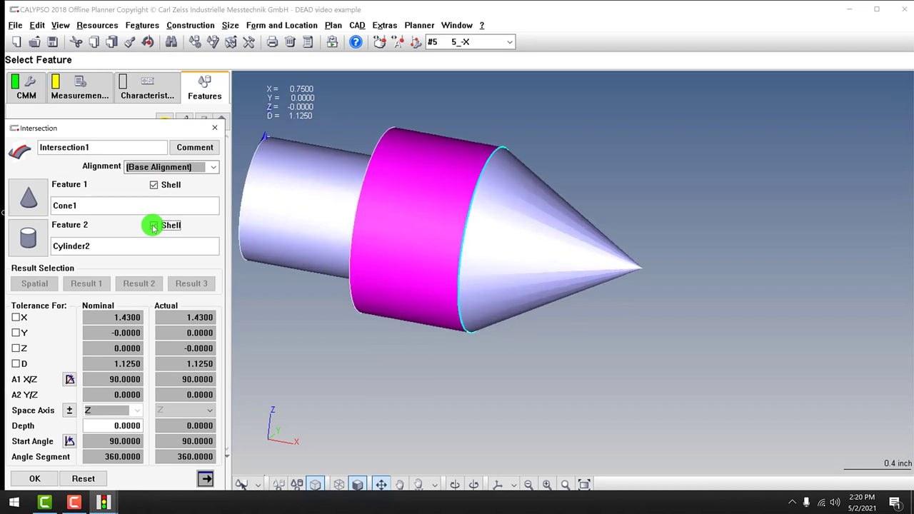
click(154, 186)
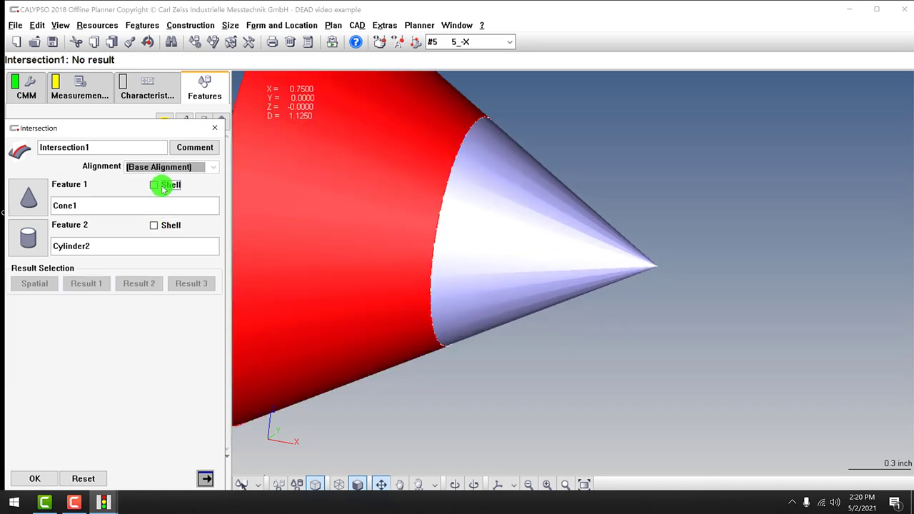
click(158, 187)
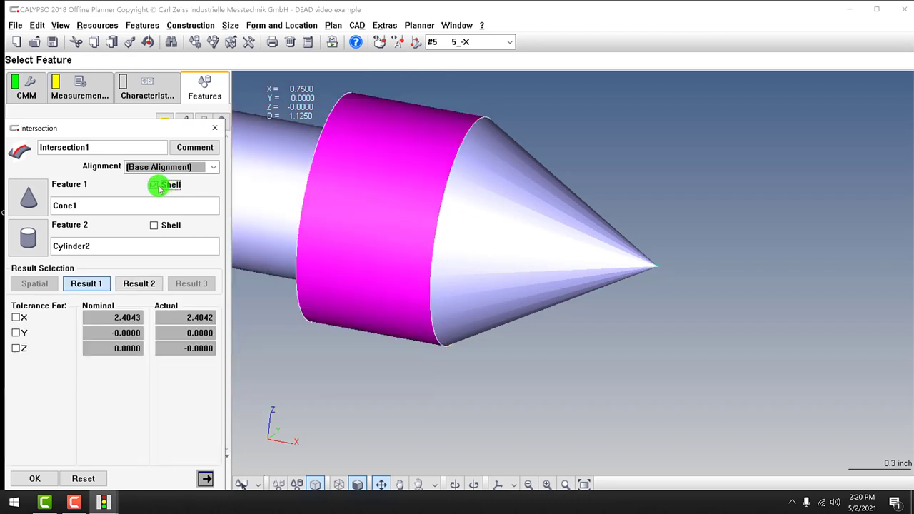
click(155, 186)
click(154, 227)
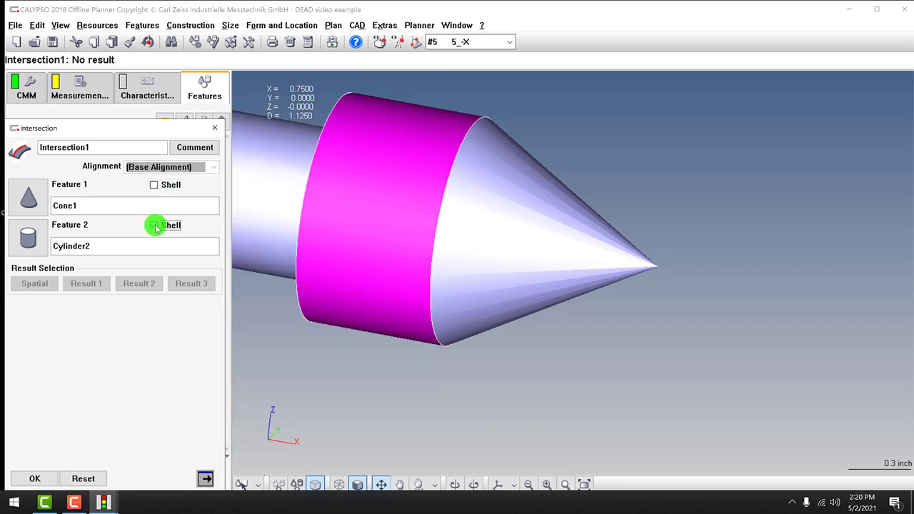
click(154, 227)
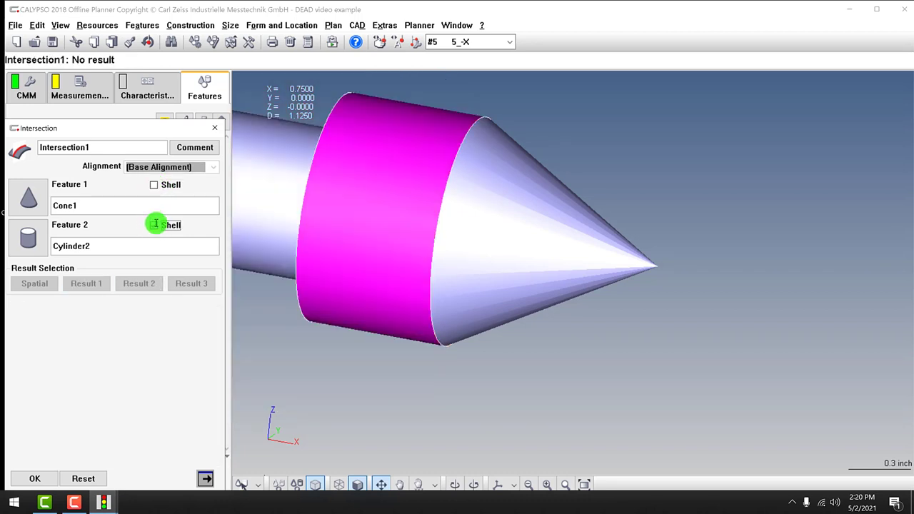
click(154, 185)
scroll(323, 323, down, 1)
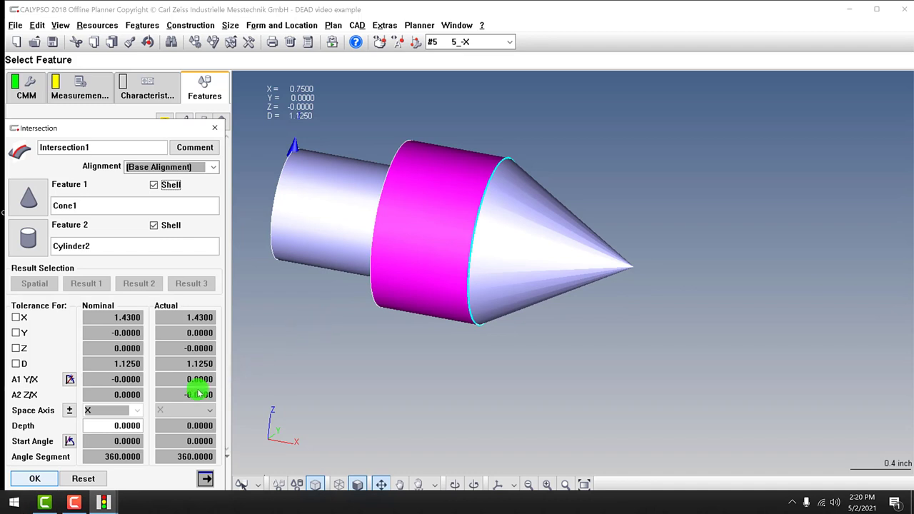
click(34, 479)
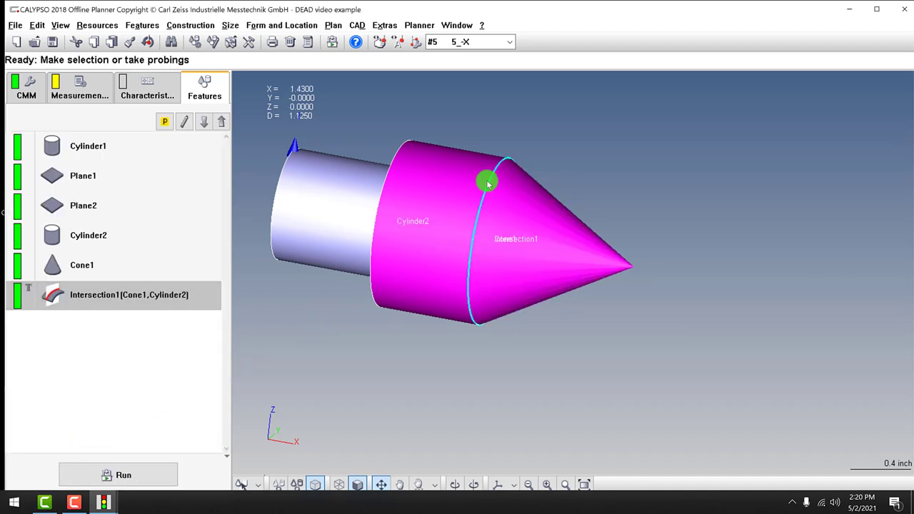
Step: Orbit the model to inspect the intersection circle and show the empty characteristics list
middle_drag(461, 196, 505, 197)
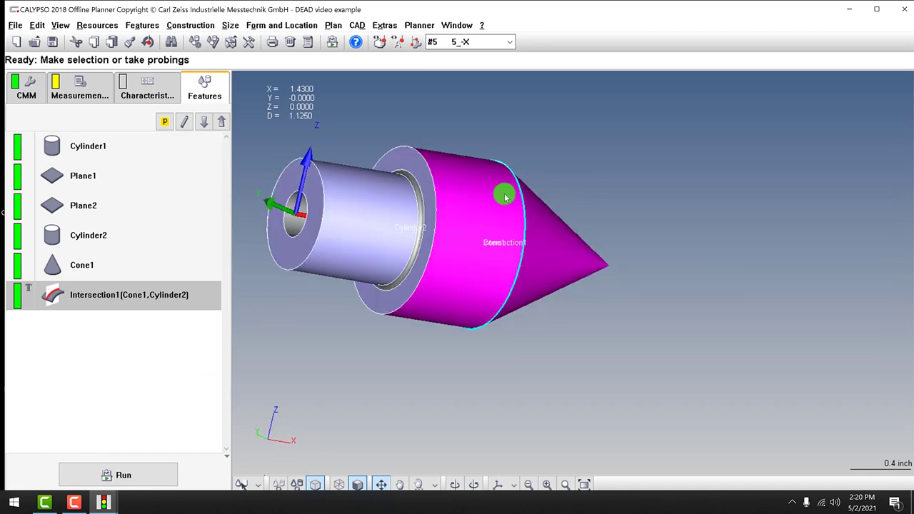
middle_drag(576, 218, 516, 206)
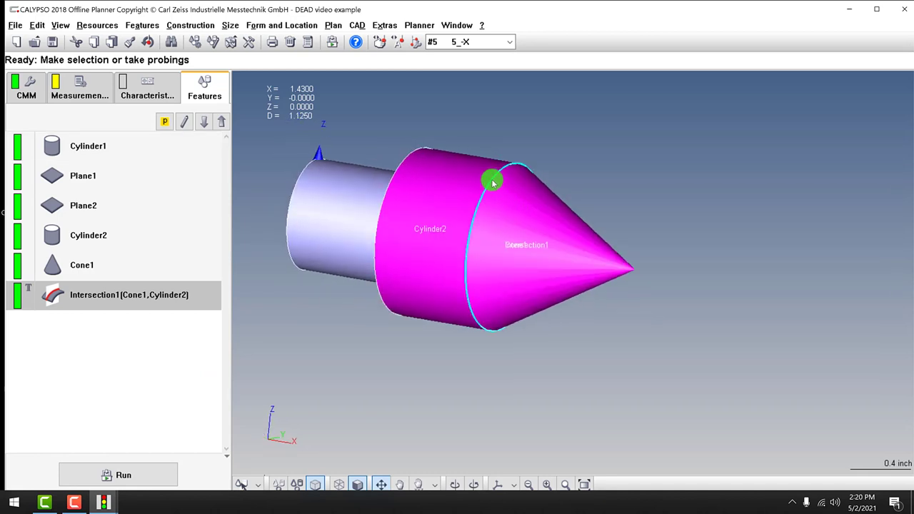
click(154, 93)
middle_drag(469, 224, 485, 257)
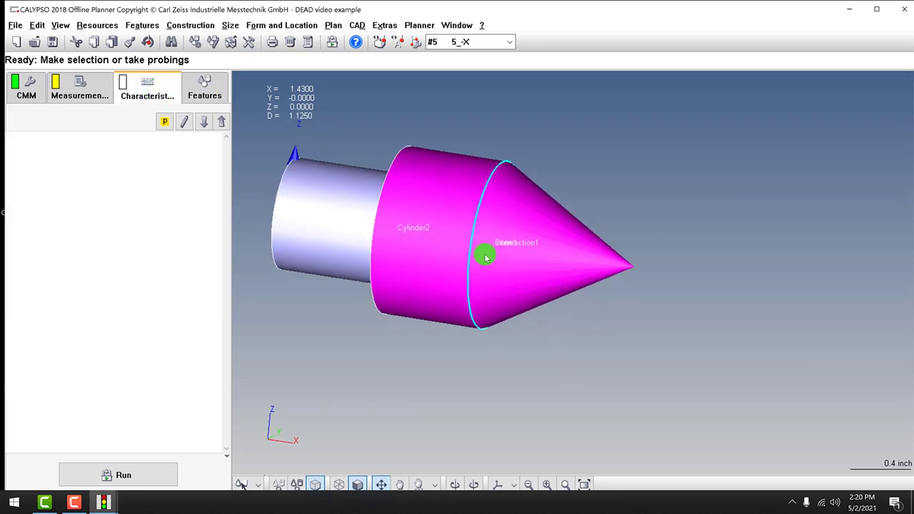
Step: Add a Cartesian Distance1 characteristic from Plane2 to Intersection1
click(231, 25)
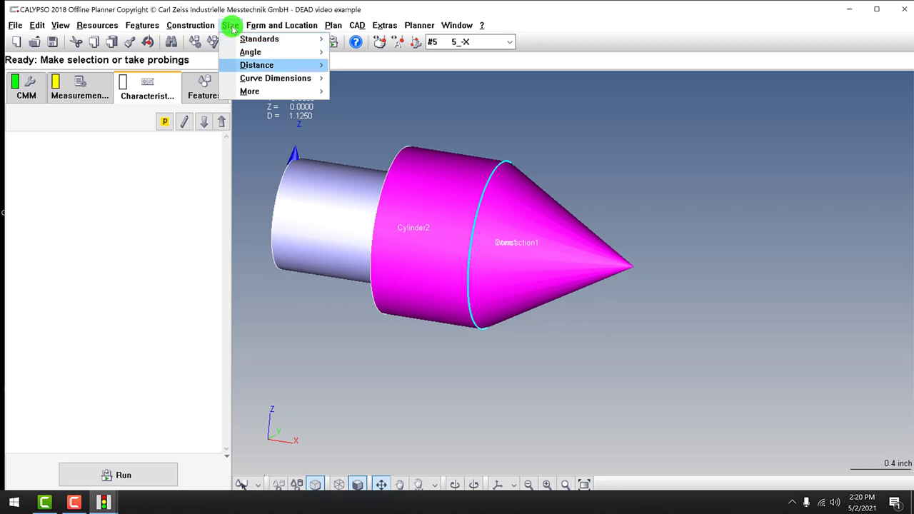
mouse_move(279, 64)
click(371, 97)
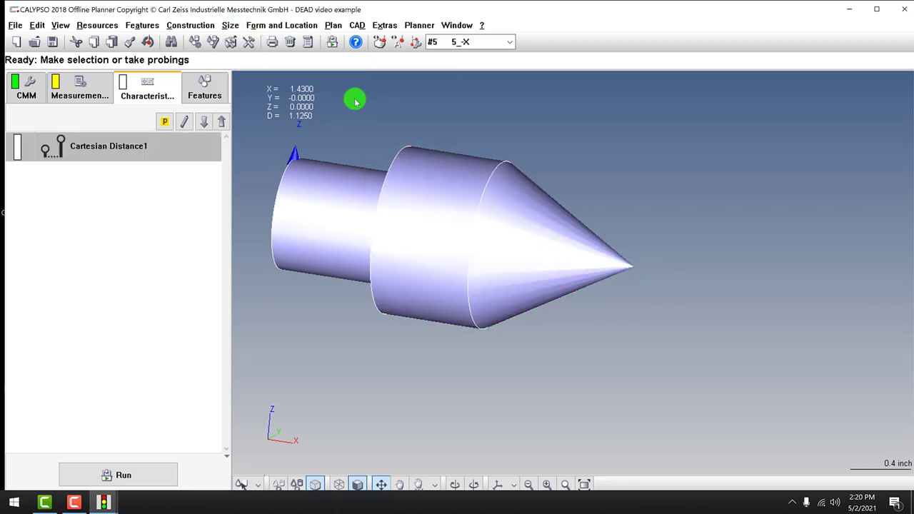
double_click(76, 146)
click(30, 287)
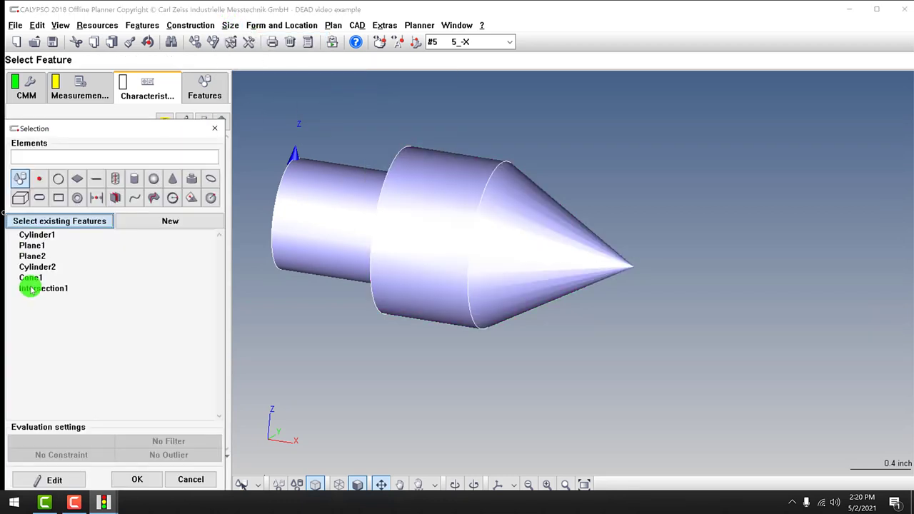
click(33, 246)
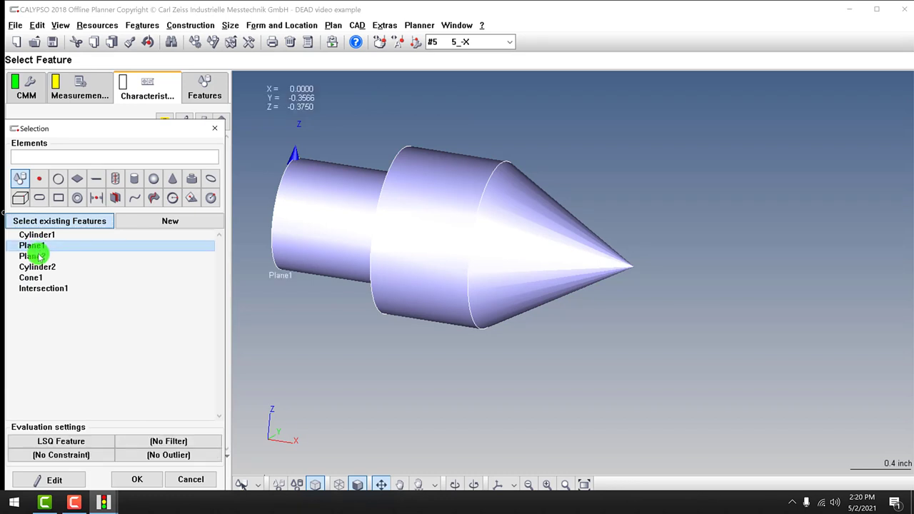
click(39, 257)
click(132, 478)
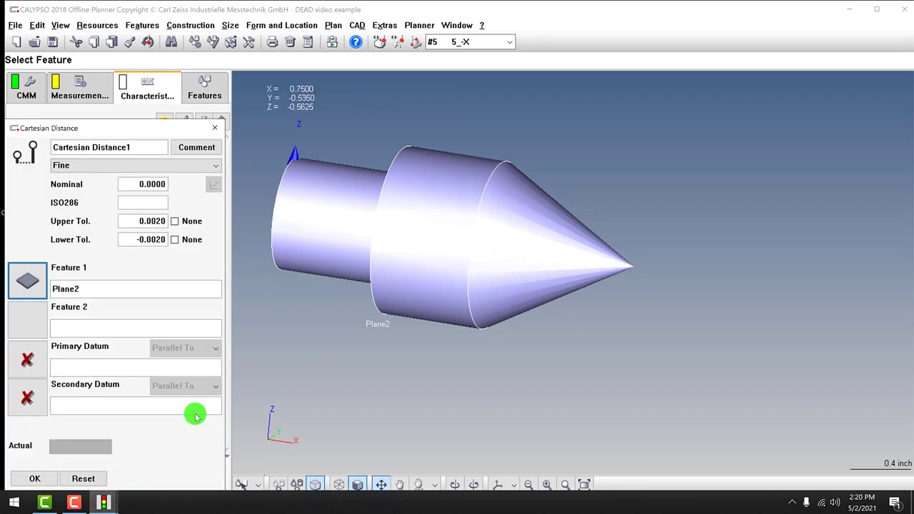
click(32, 320)
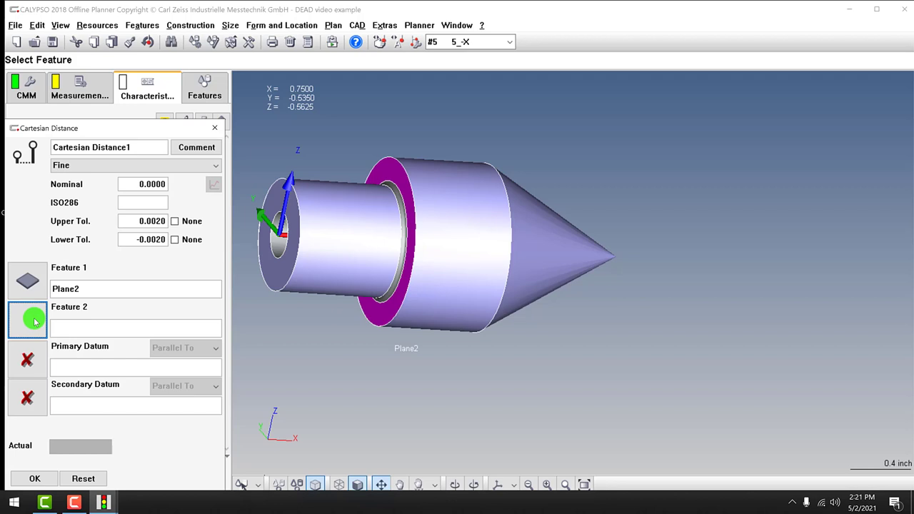
click(35, 279)
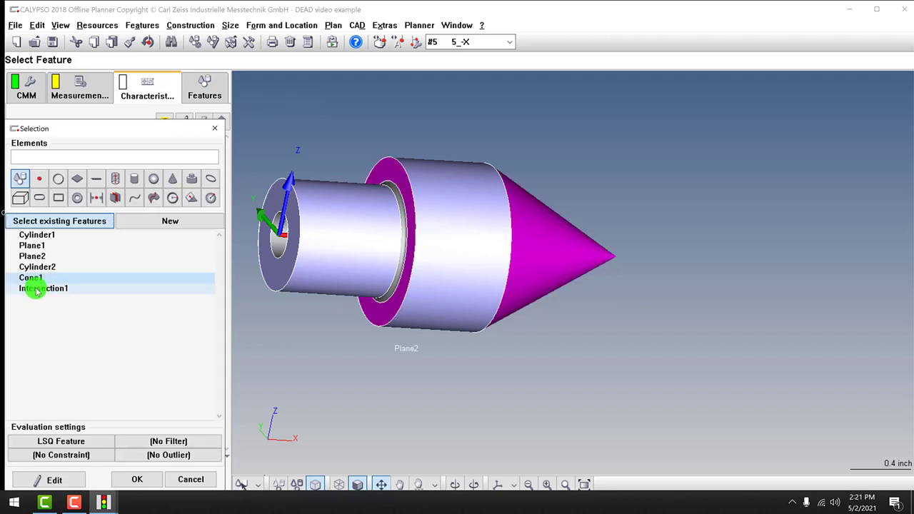
click(35, 289)
click(136, 479)
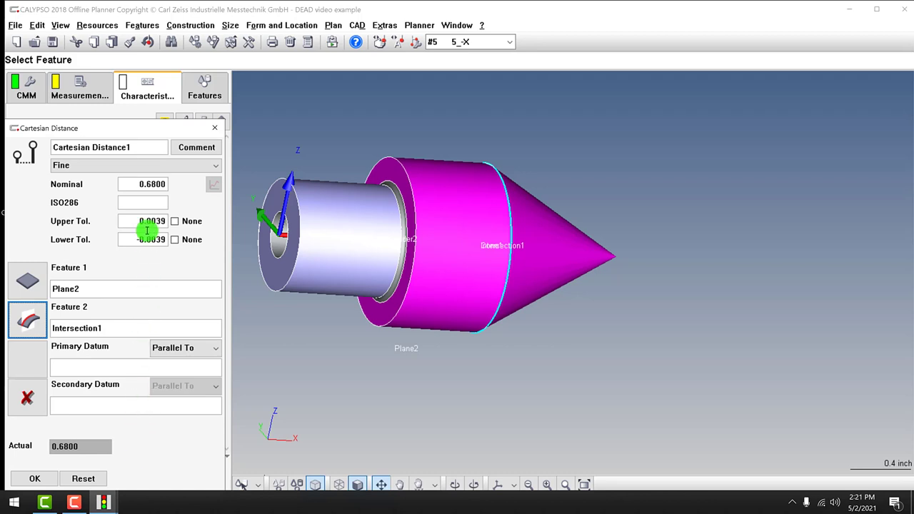
Step: Set the upper tolerance to 0.02 and lower to -0.02, then save
drag(146, 221, 194, 222)
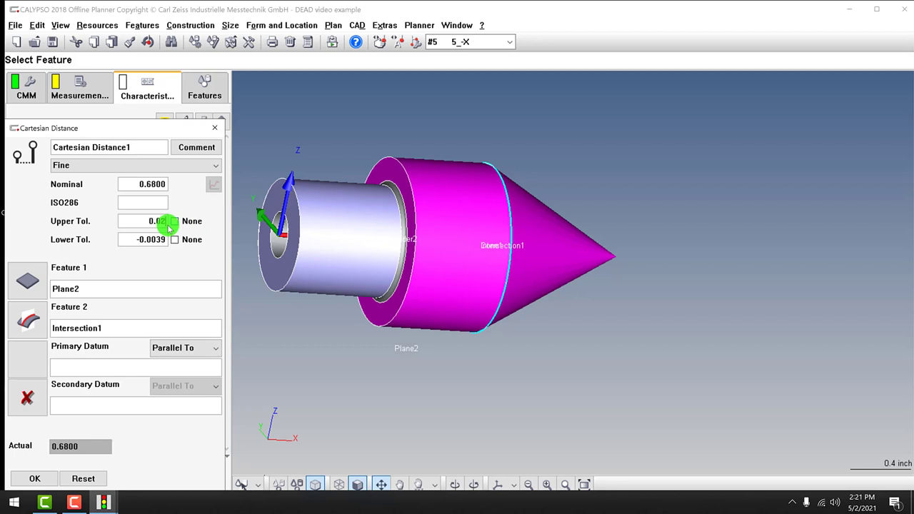
drag(146, 240, 193, 240)
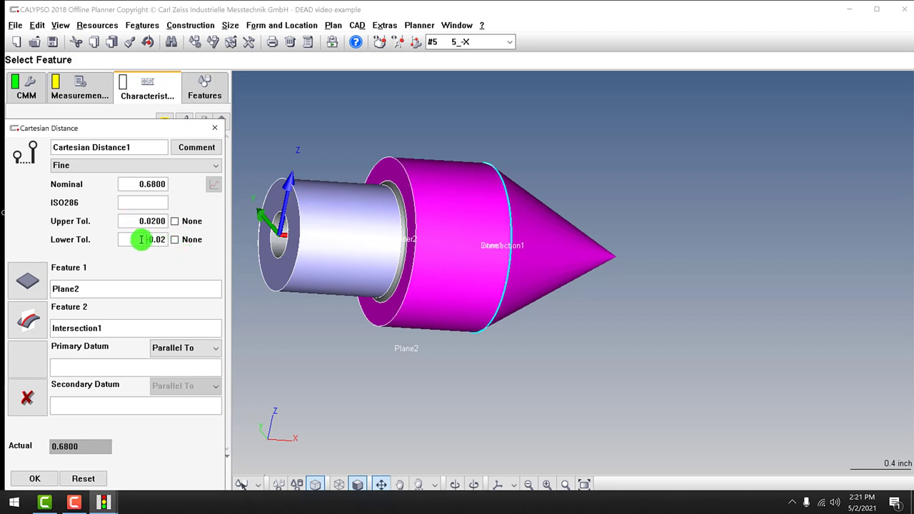
click(44, 479)
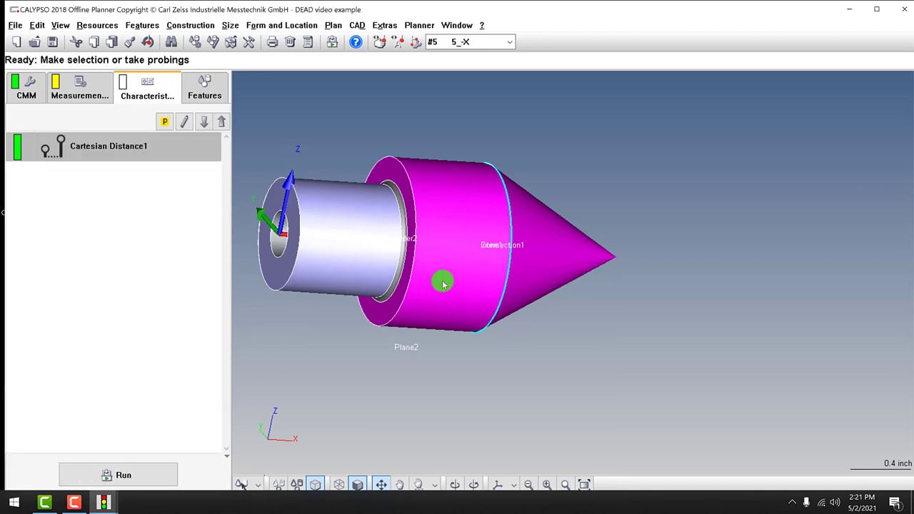
Step: Review Cartesian Distance1's settings without changes, then return to the features list
middle_drag(440, 281, 390, 265)
double_click(114, 150)
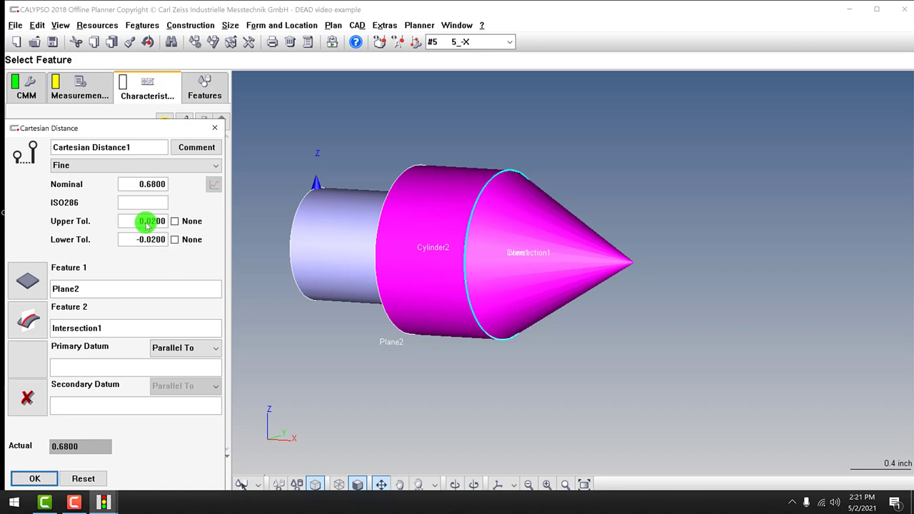
click(33, 478)
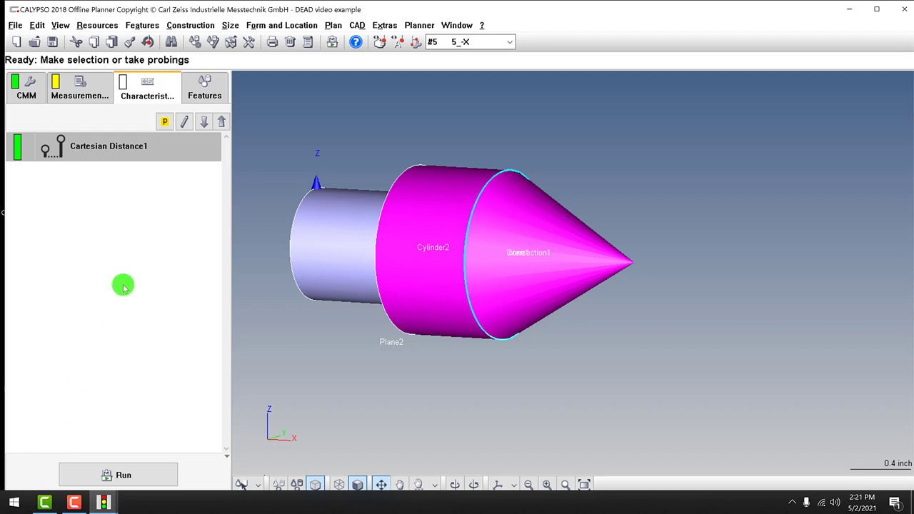
click(209, 88)
double_click(96, 265)
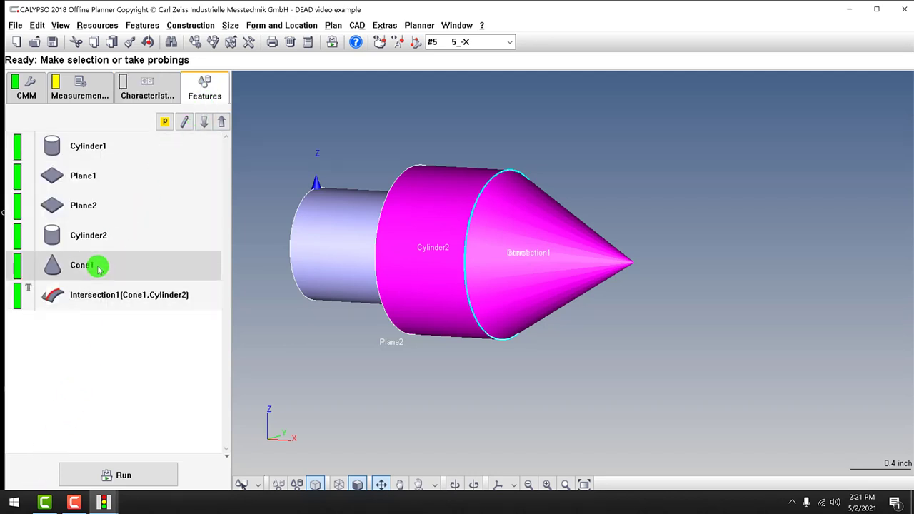
click(16, 348)
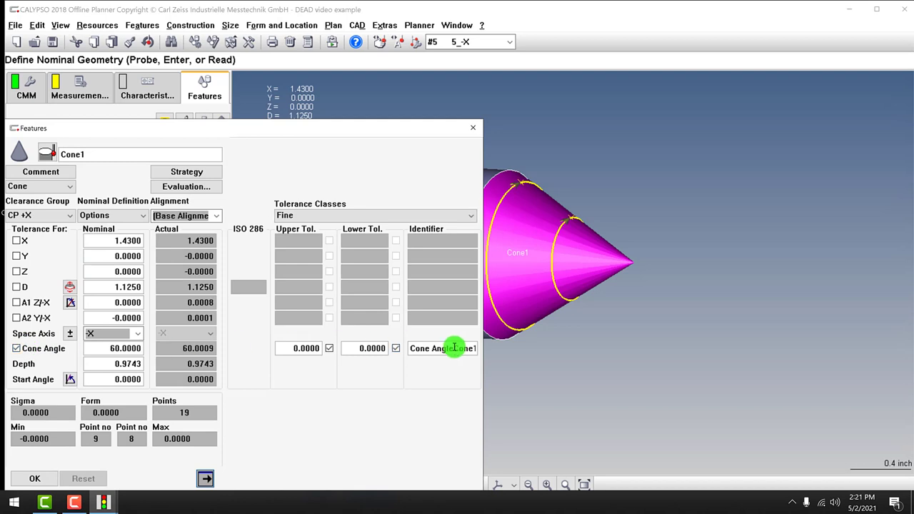
click(17, 349)
click(36, 479)
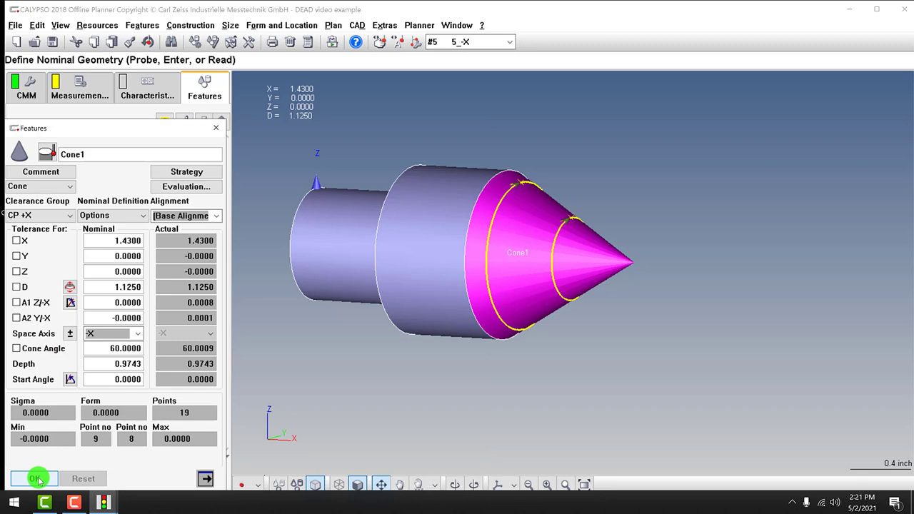
drag(368, 297, 270, 281)
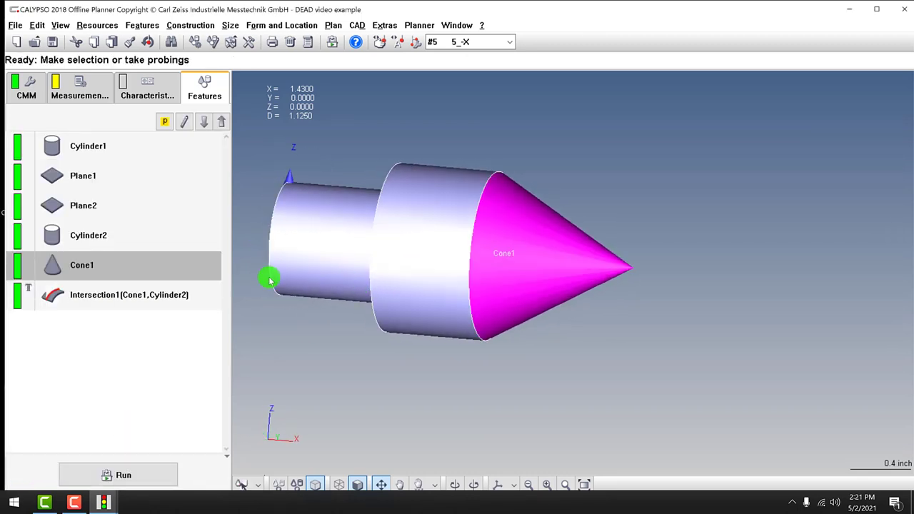
double_click(98, 265)
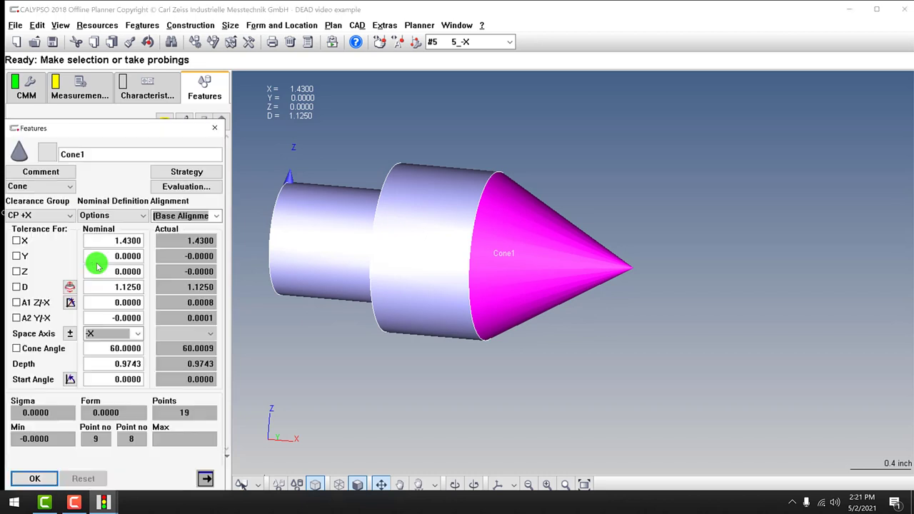
click(51, 152)
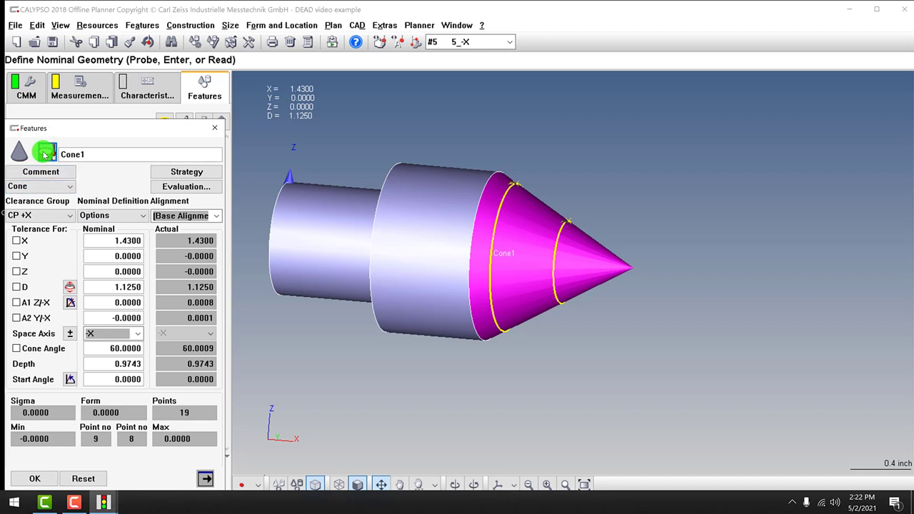
click(179, 172)
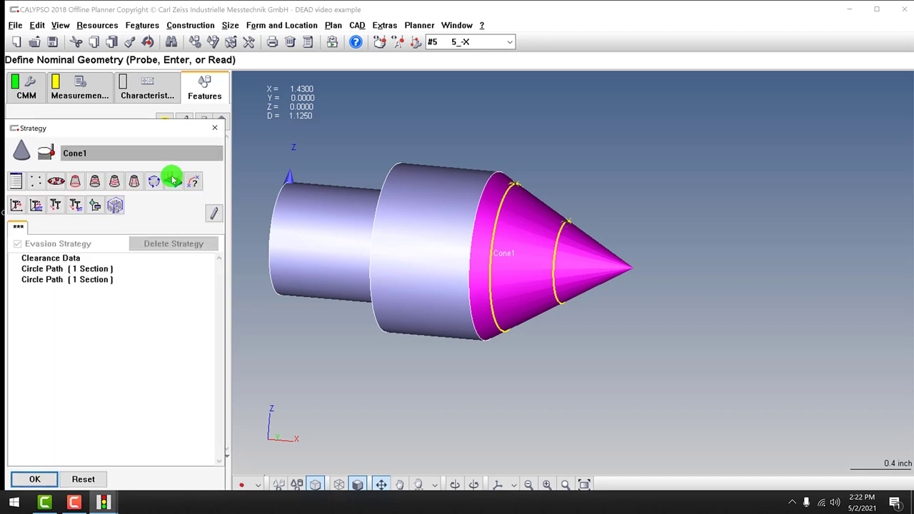
double_click(37, 267)
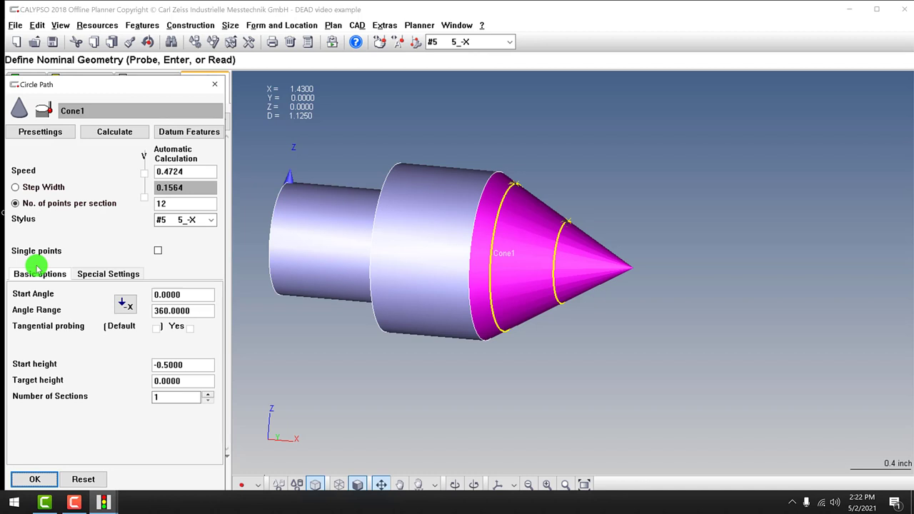
click(34, 478)
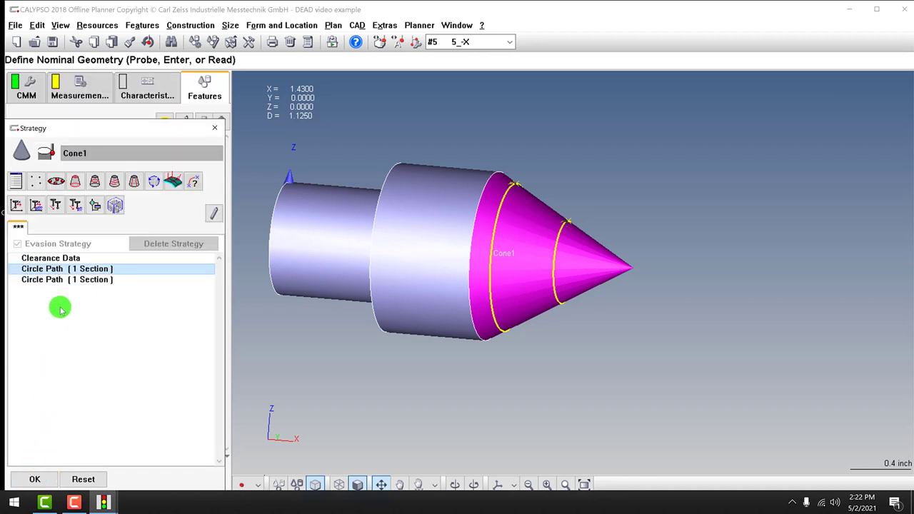
double_click(65, 279)
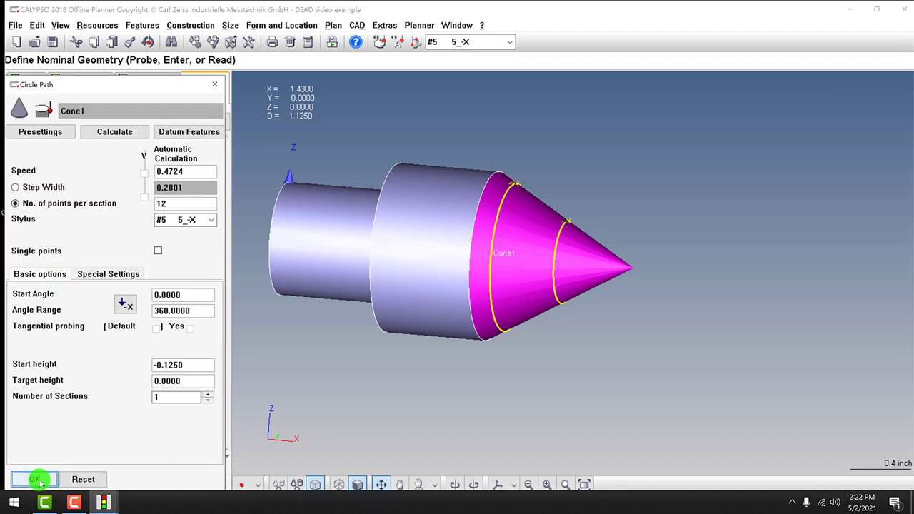
click(36, 479)
click(37, 477)
drag(490, 279, 496, 263)
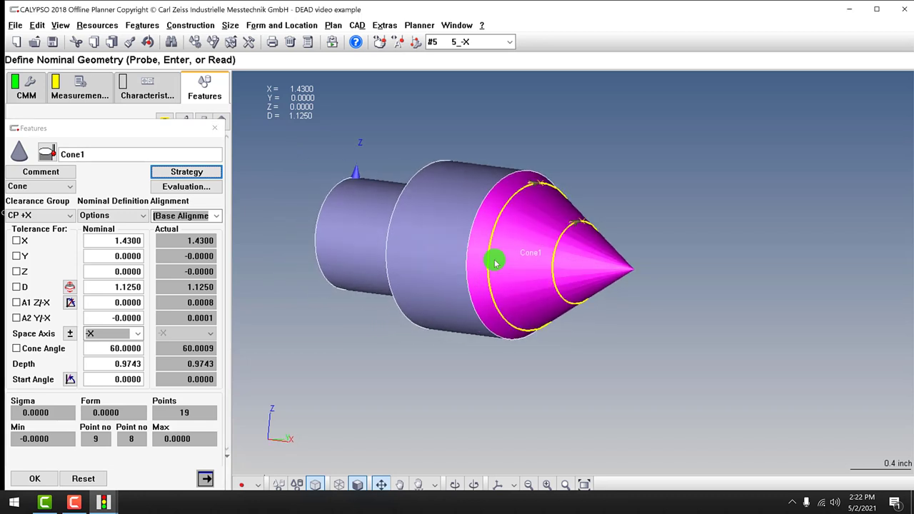
click(24, 476)
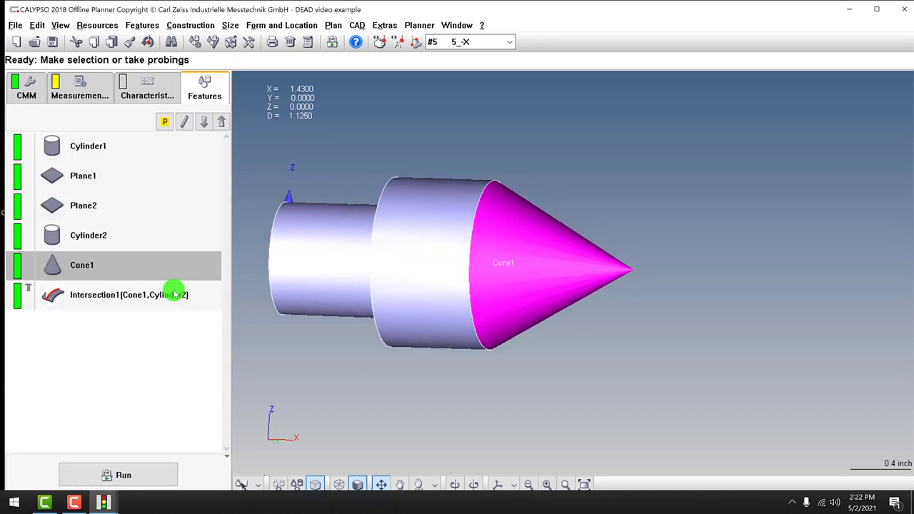
Step: Enable Cylinder2's shell in Intersection1 so both features are used as shells
double_click(94, 293)
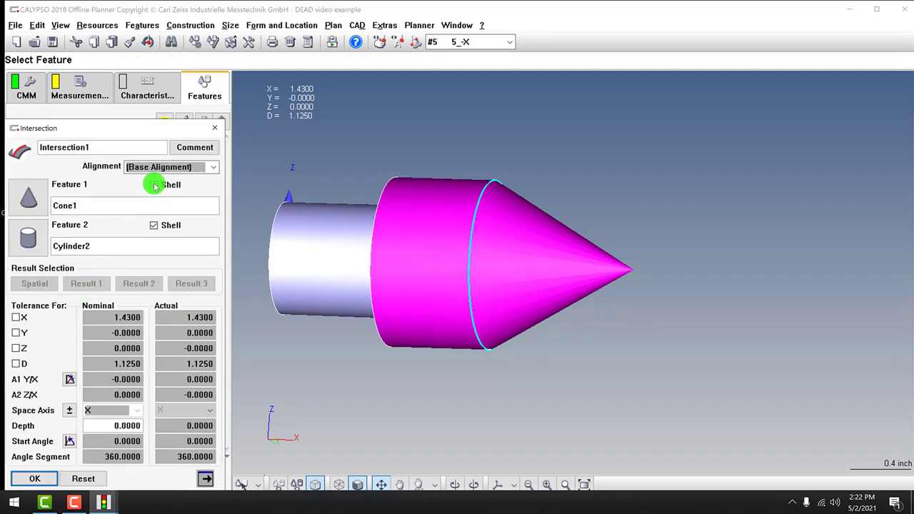
click(156, 228)
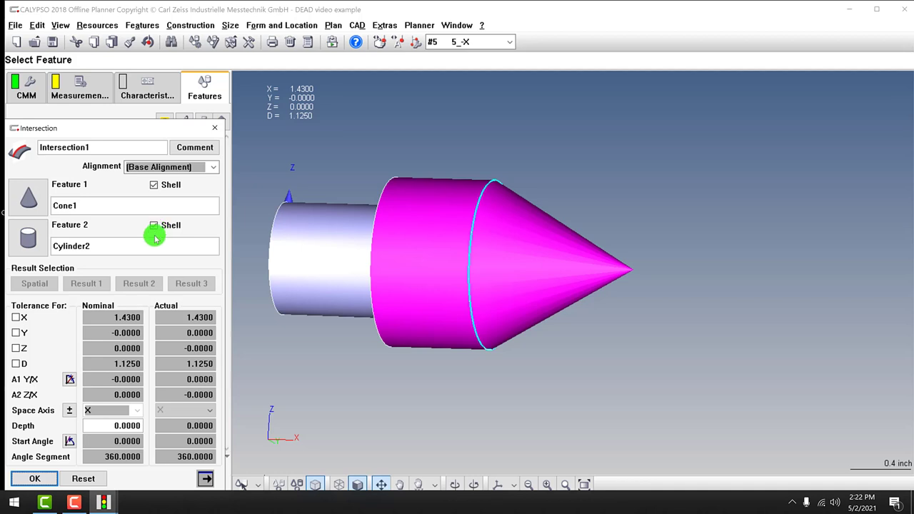
click(34, 479)
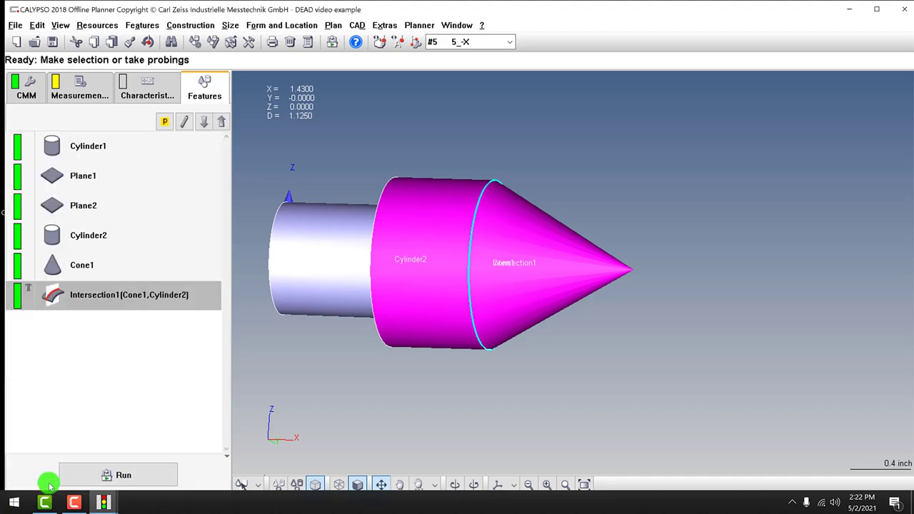